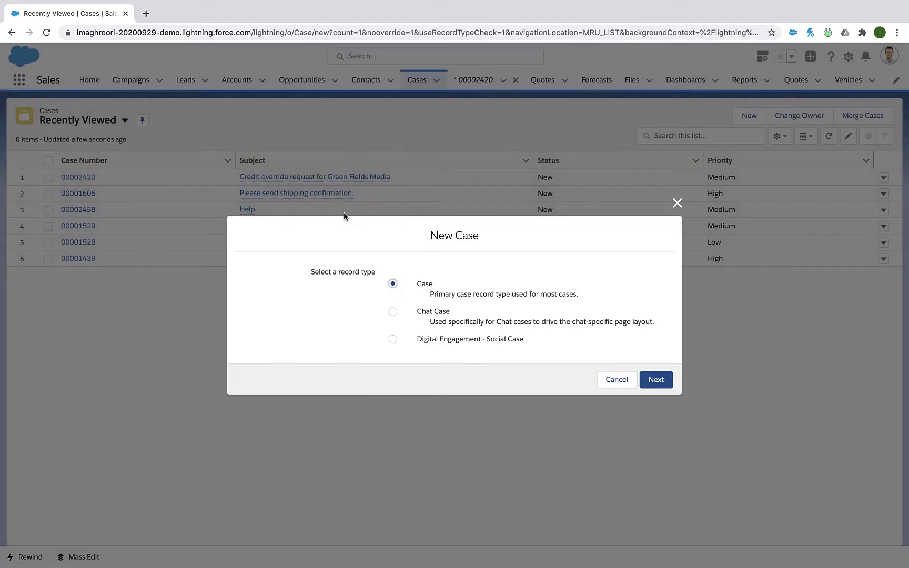
- Start a new case with the Case record type, with subject "Issue" and description "Notes"
click(658, 379)
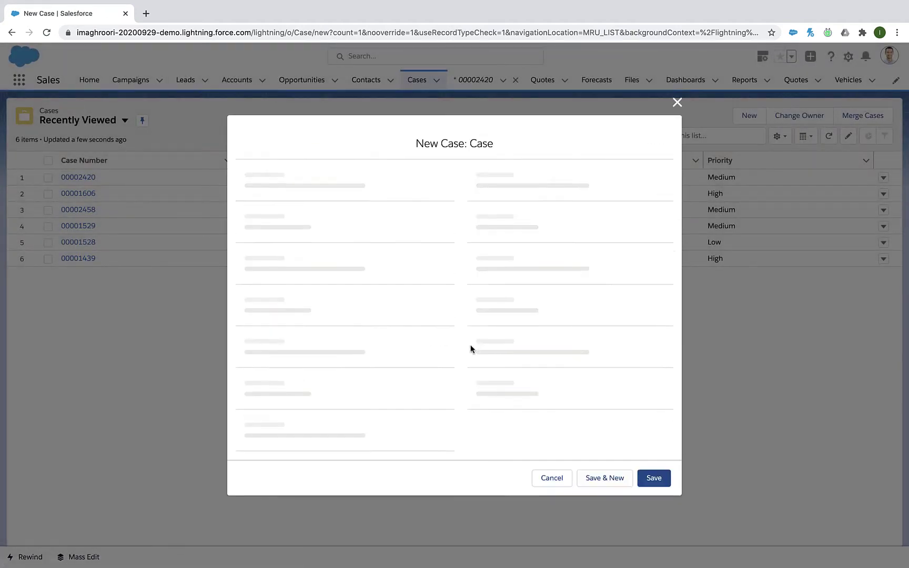
text(Issue)
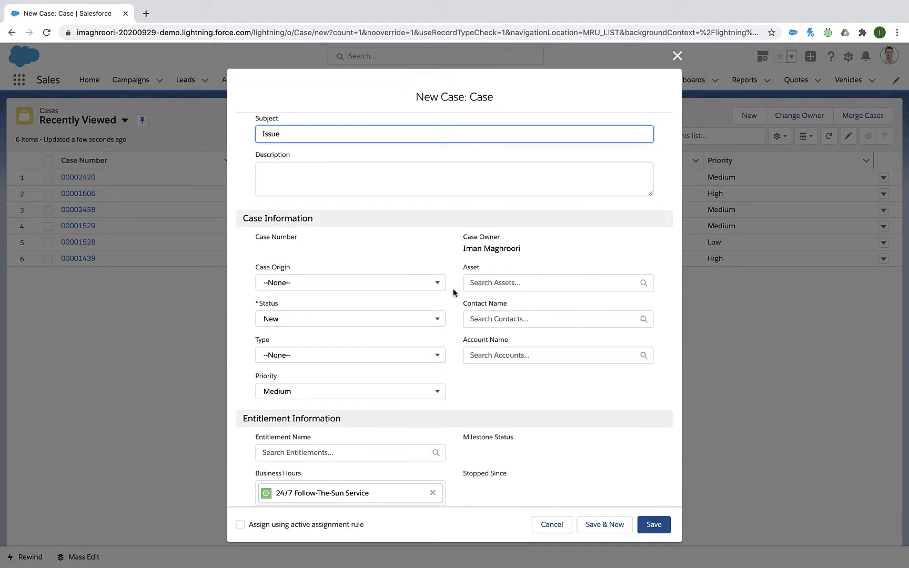
key(Tab)
text(Notes)
- Set the new case's origin to Email and its status to Working, and save the case
click(390, 282)
click(381, 322)
click(379, 319)
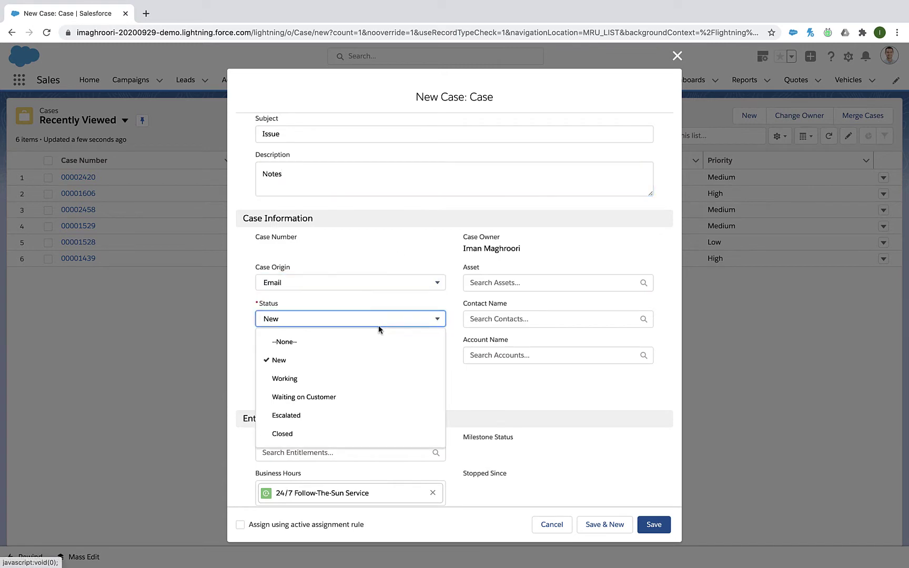
click(379, 375)
click(651, 524)
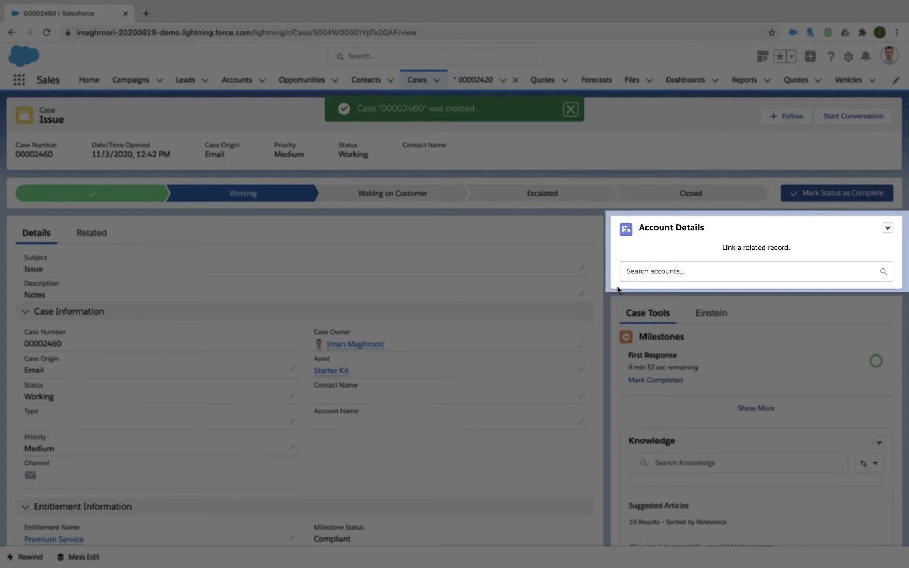
- Link the existing Acme Enterprises account to the case through the Account Details component
click(533, 423)
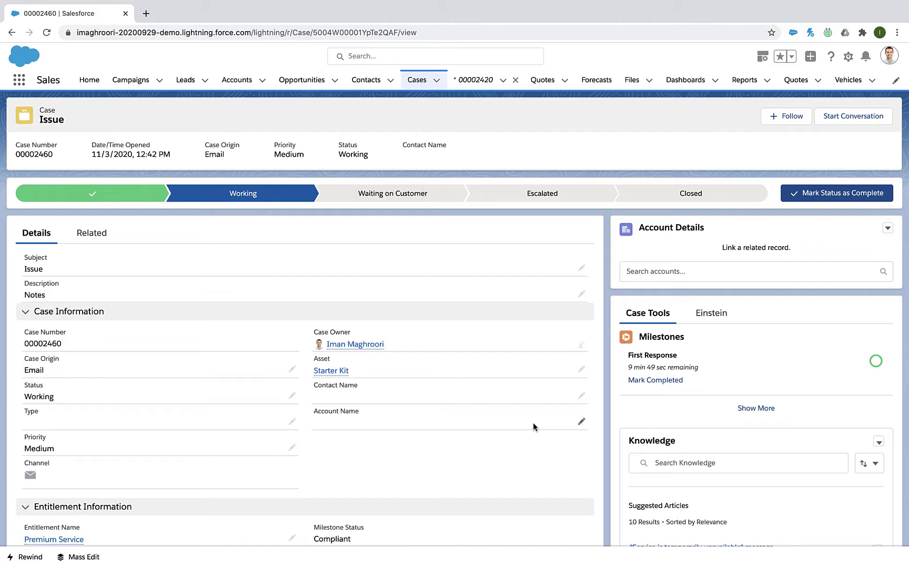
click(640, 269)
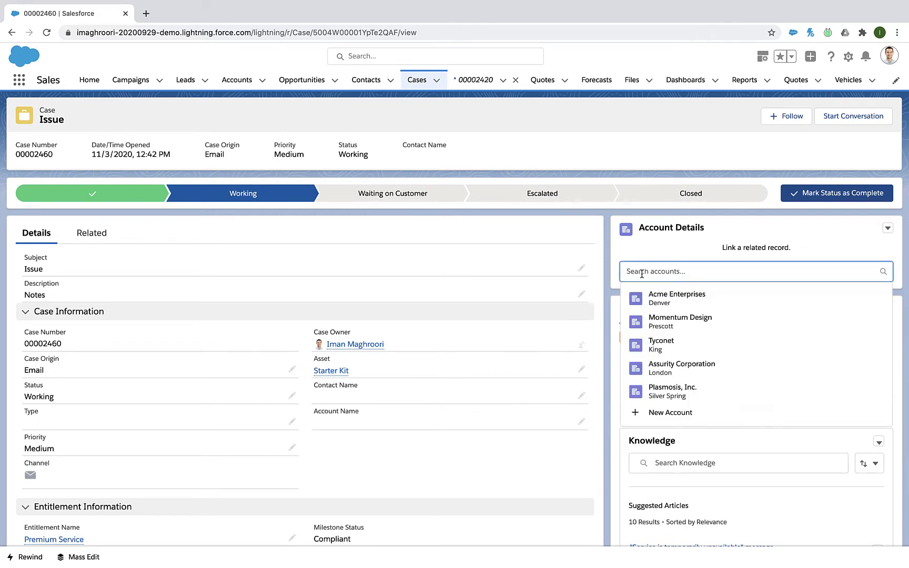
click(647, 301)
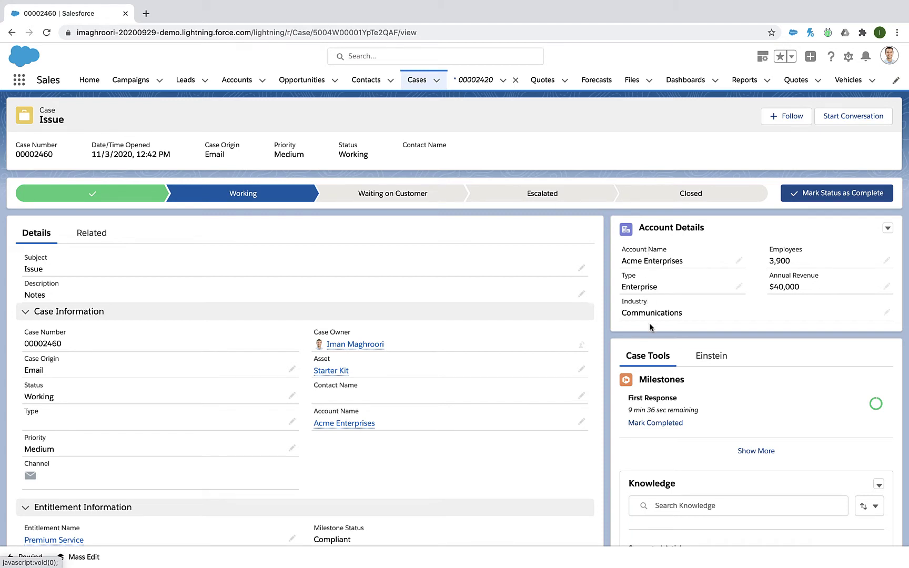
- Clear the Account Name field in the case details and save the case
click(581, 421)
click(573, 431)
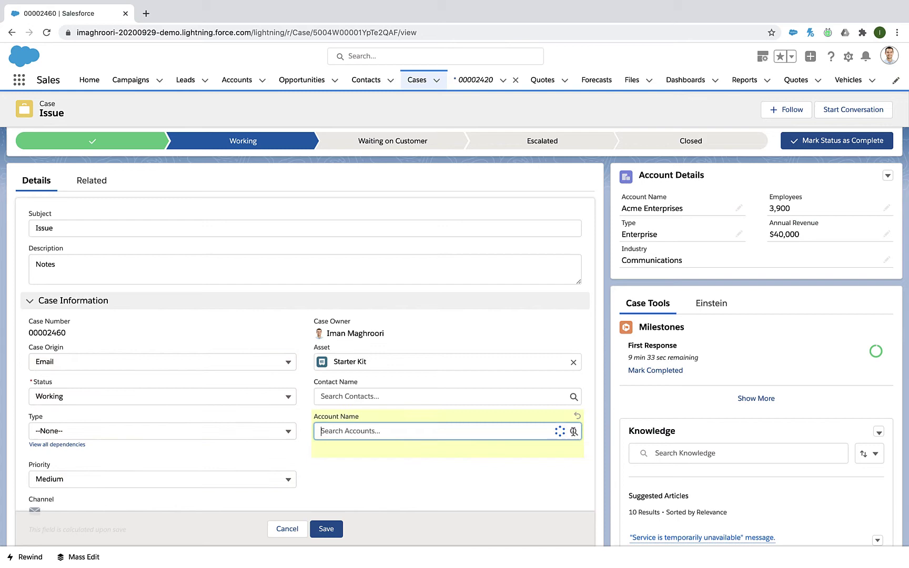
click(326, 529)
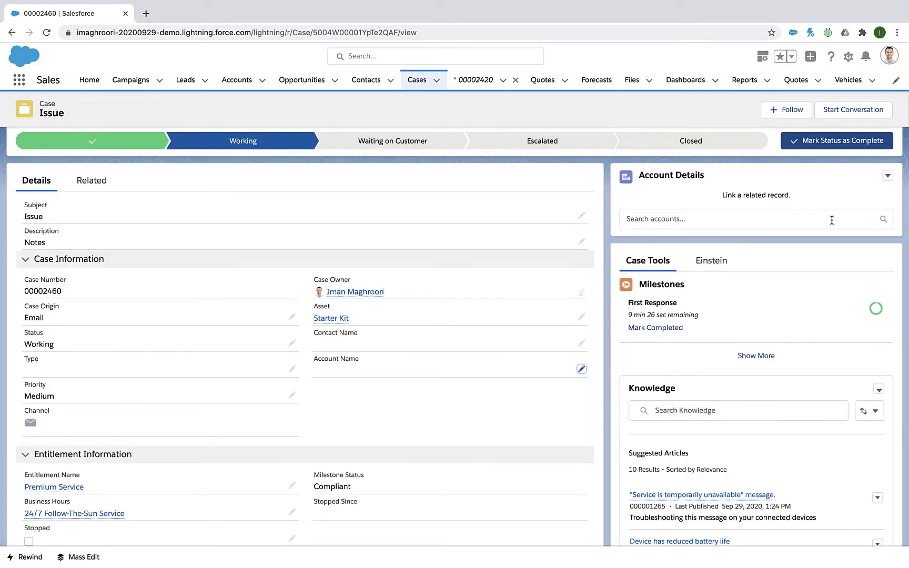
- Create a new account named ABC Corp with type Enterprise from the Account Details component and save it
click(809, 191)
click(800, 212)
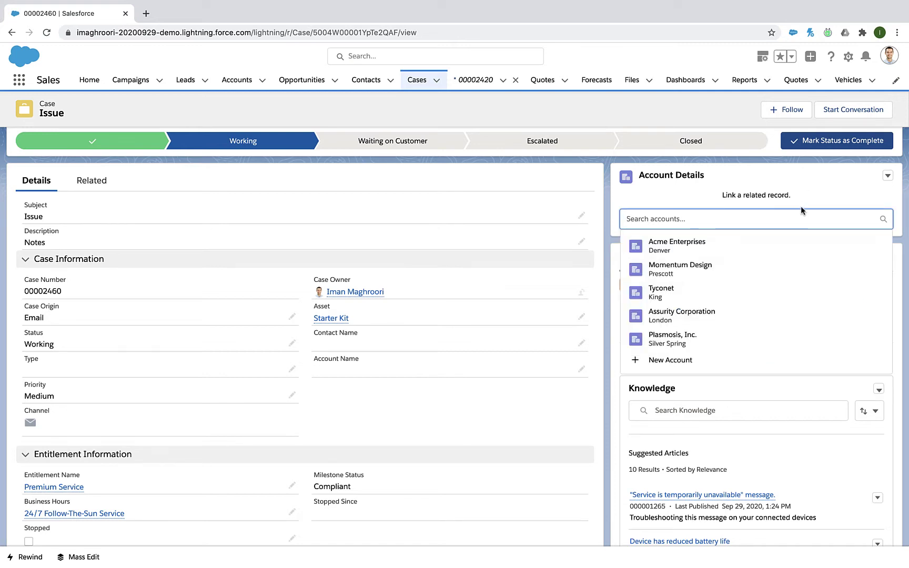
click(697, 359)
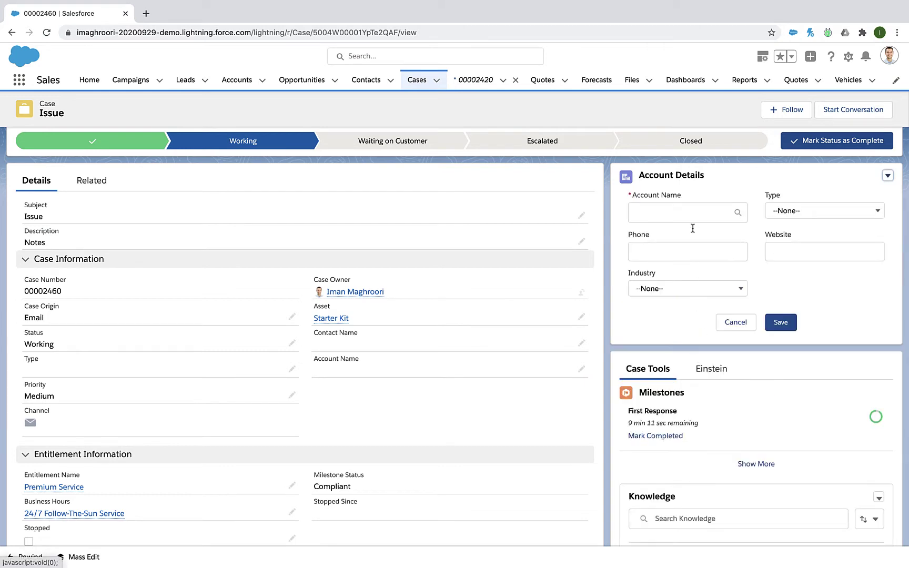
click(690, 211)
text(A)
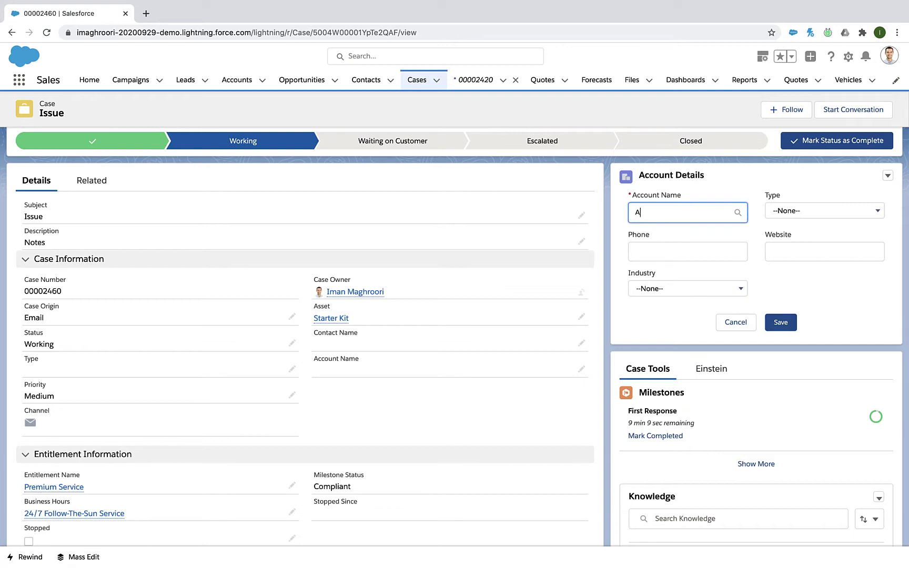
text(BC Corp)
key(Tab)
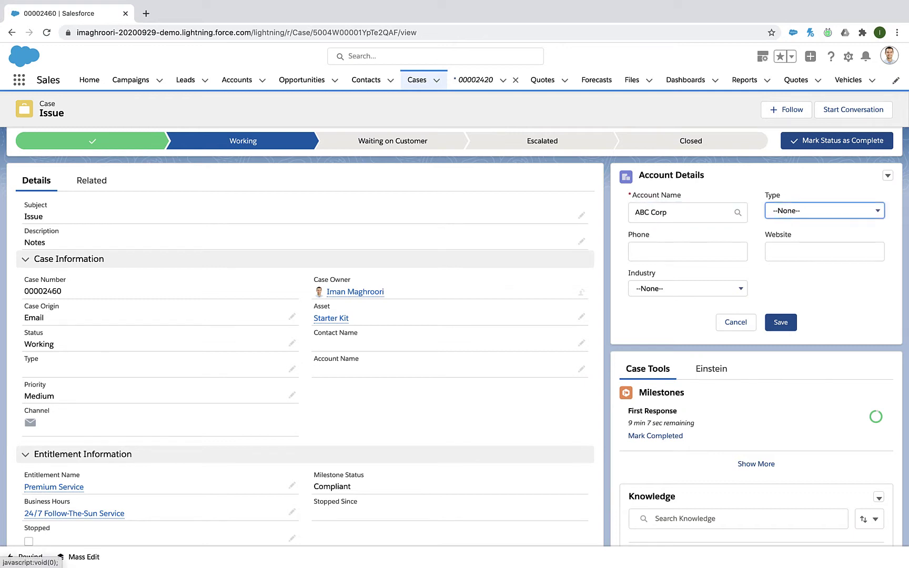
key(Return)
click(807, 248)
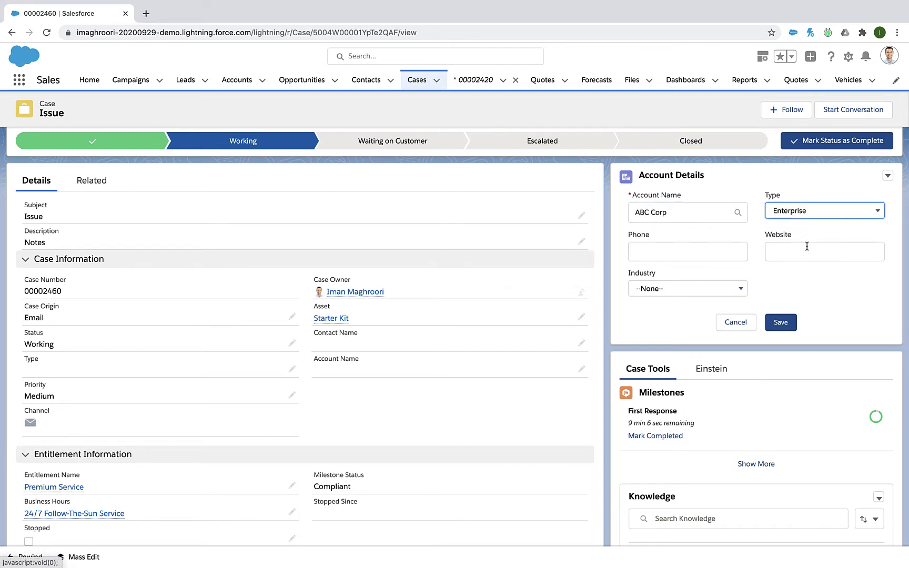
click(775, 320)
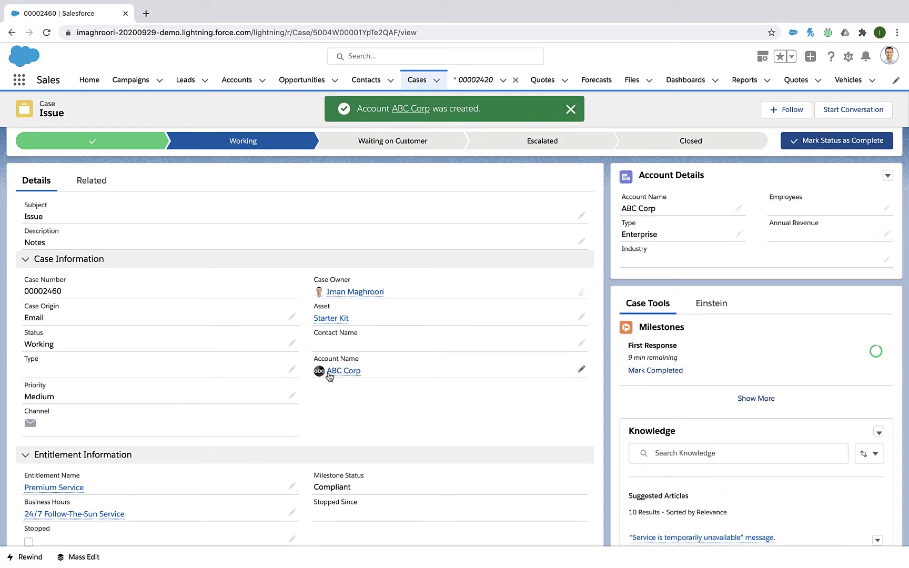
mouse_move(351, 373)
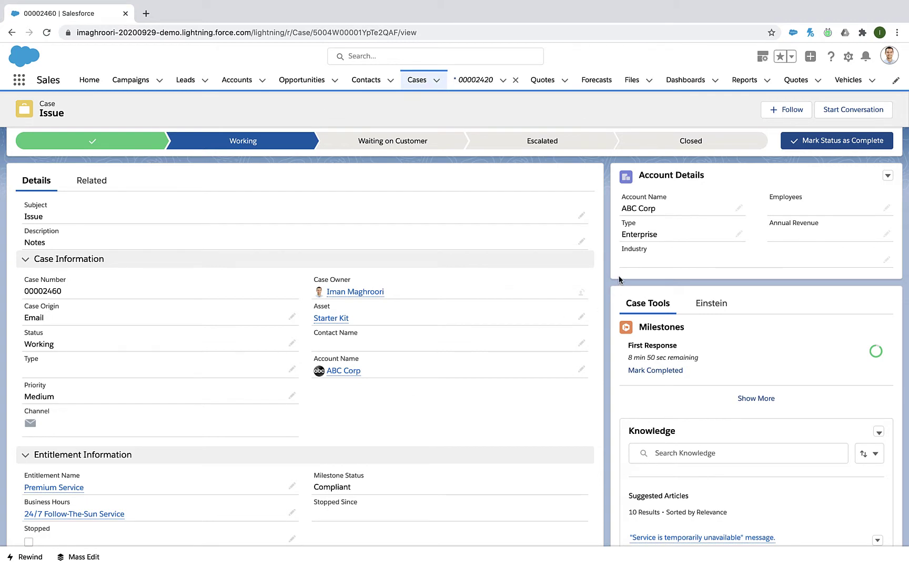
- Open the case record page for editing in Lightning App Builder and delete the Account Details component
click(848, 57)
click(786, 198)
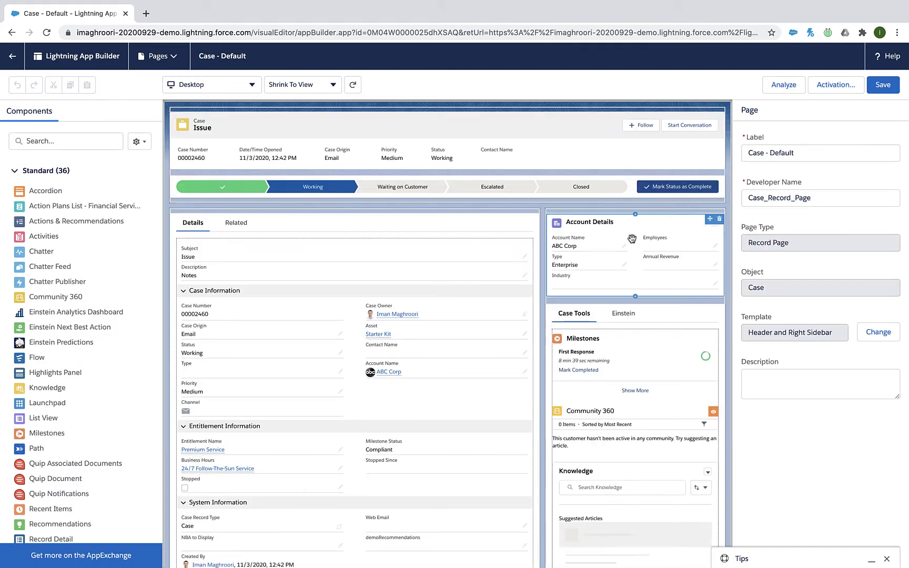
click(719, 219)
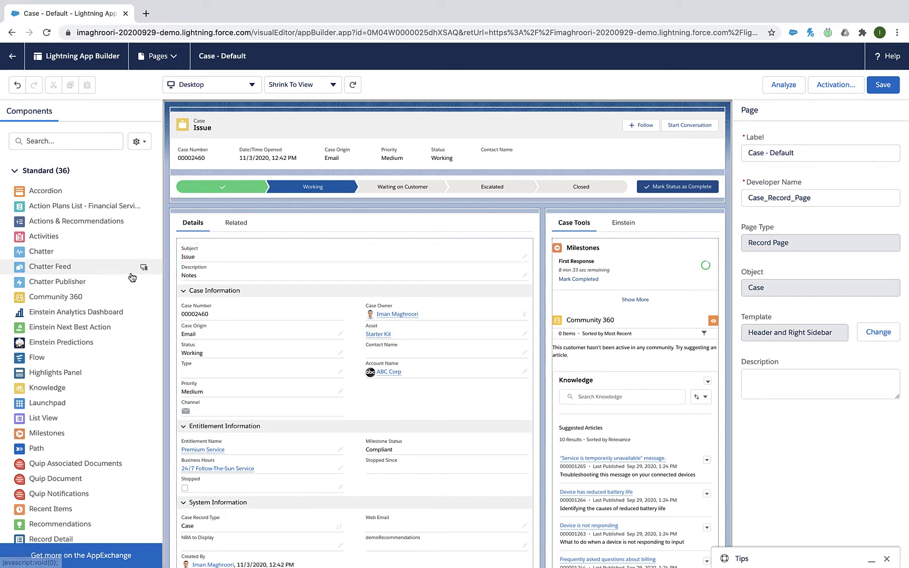
- Add a Related Record component to the main column, above the Details and Related tabs
scroll(132, 274, down, 2)
scroll(132, 277, down, 5)
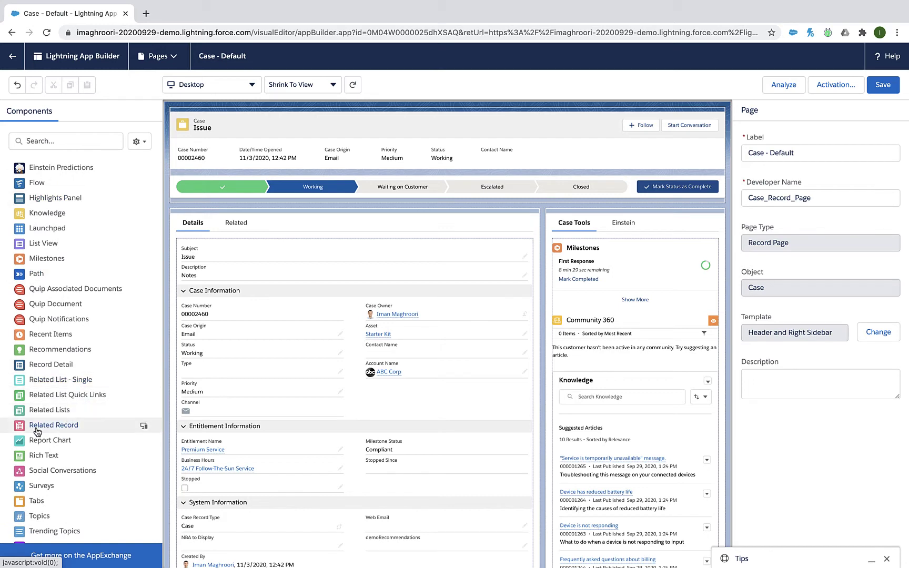
drag(36, 431, 438, 225)
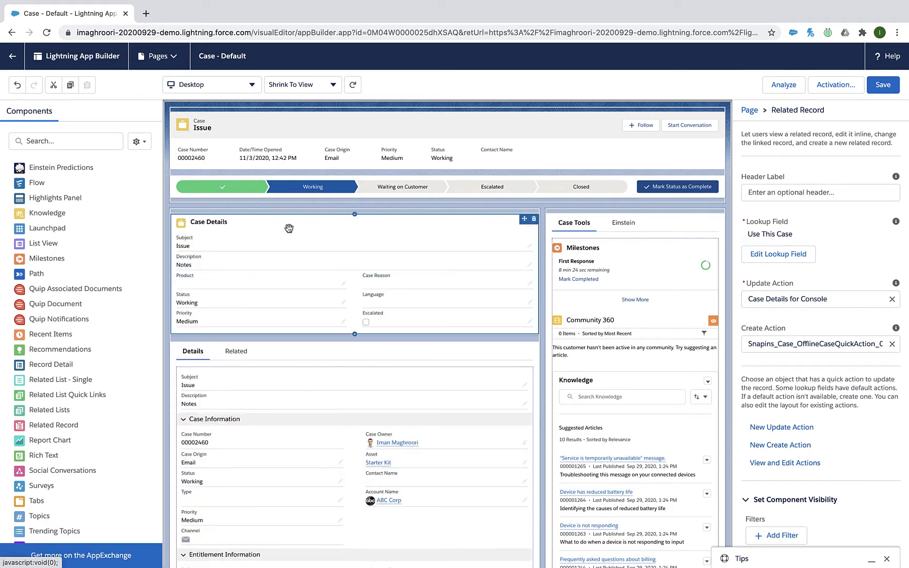
- Move the Related Record component into the Related tab and from there to the sidebar region, above Case Tools
click(236, 353)
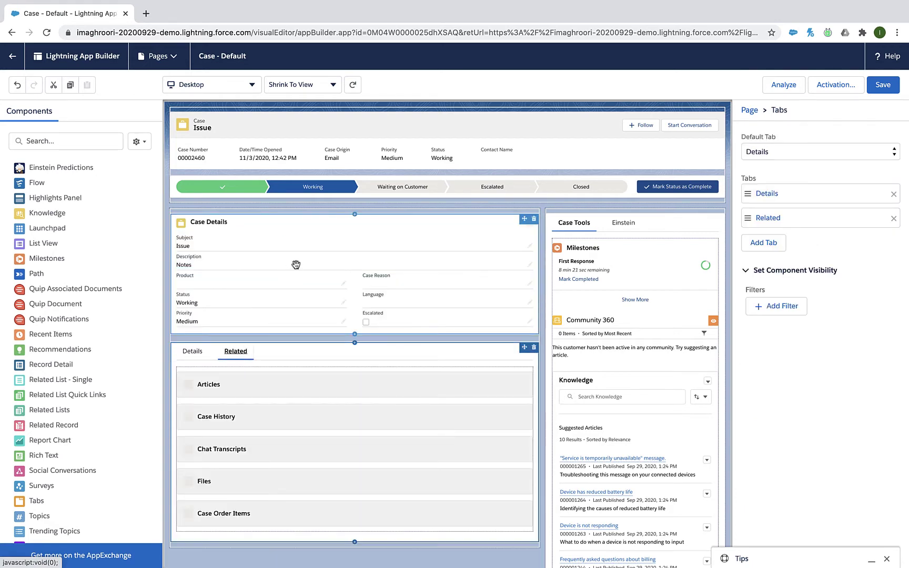
drag(291, 273, 285, 370)
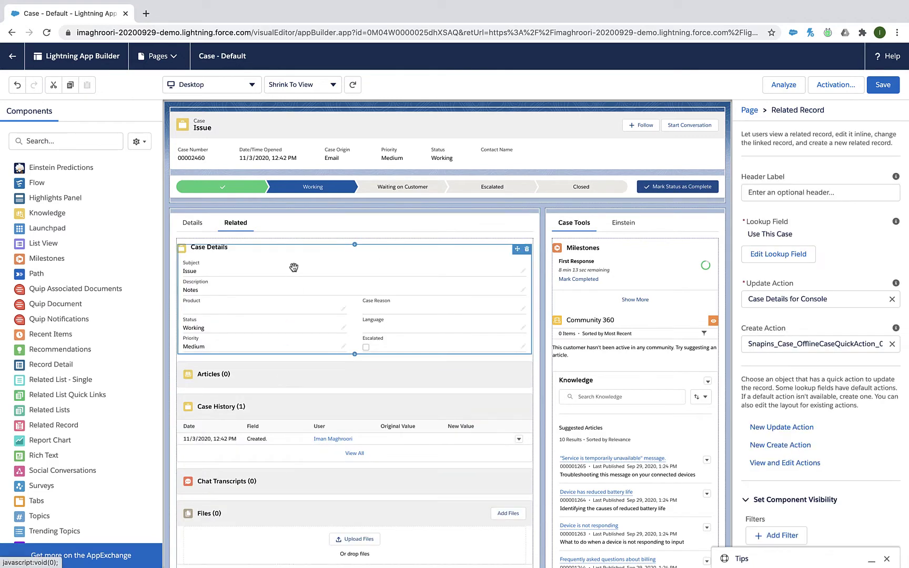
drag(293, 268, 575, 215)
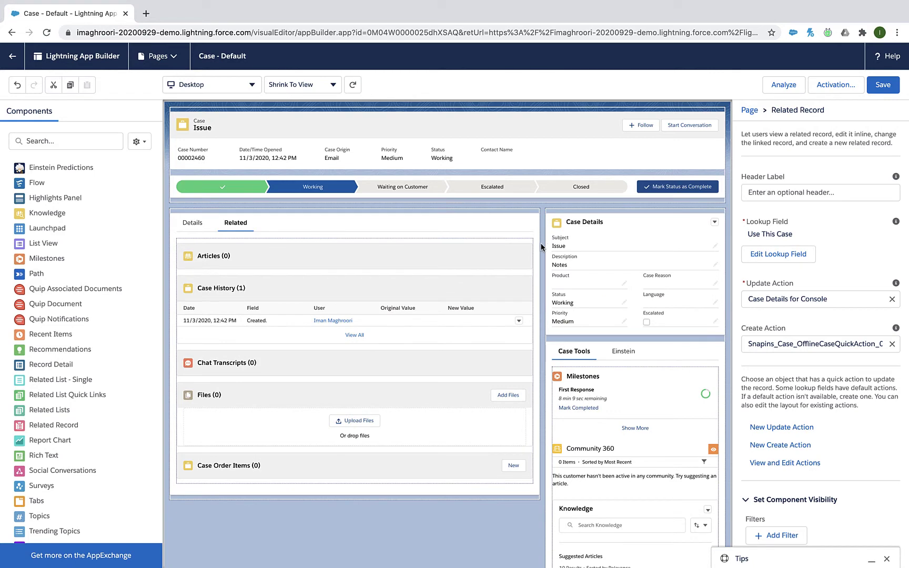
- Set the Related Record component's header label to "Account Information"
click(630, 231)
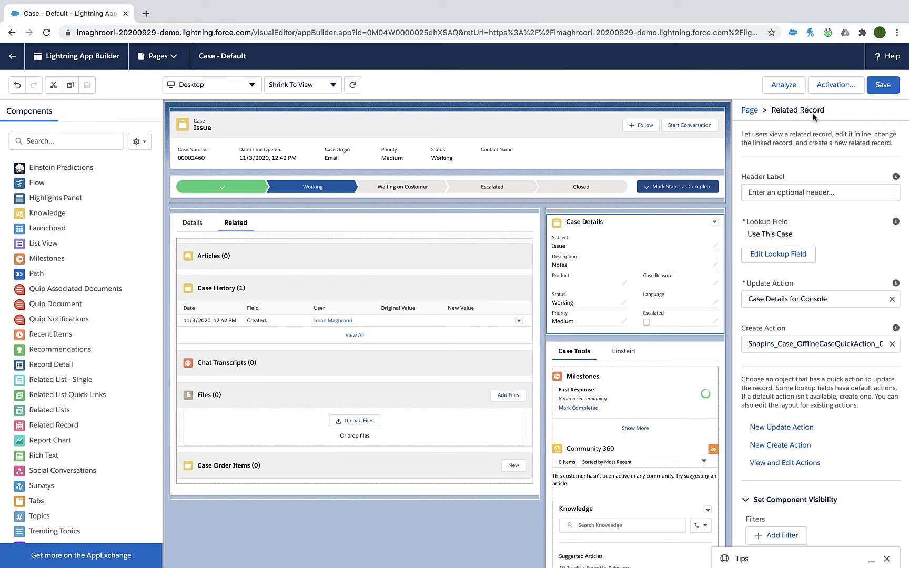
click(789, 192)
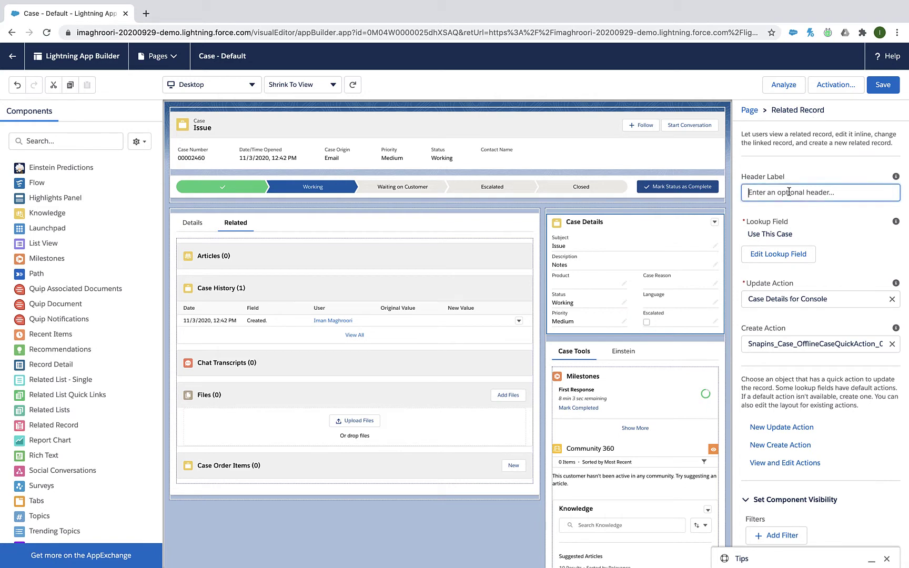
text(Account Information)
click(836, 226)
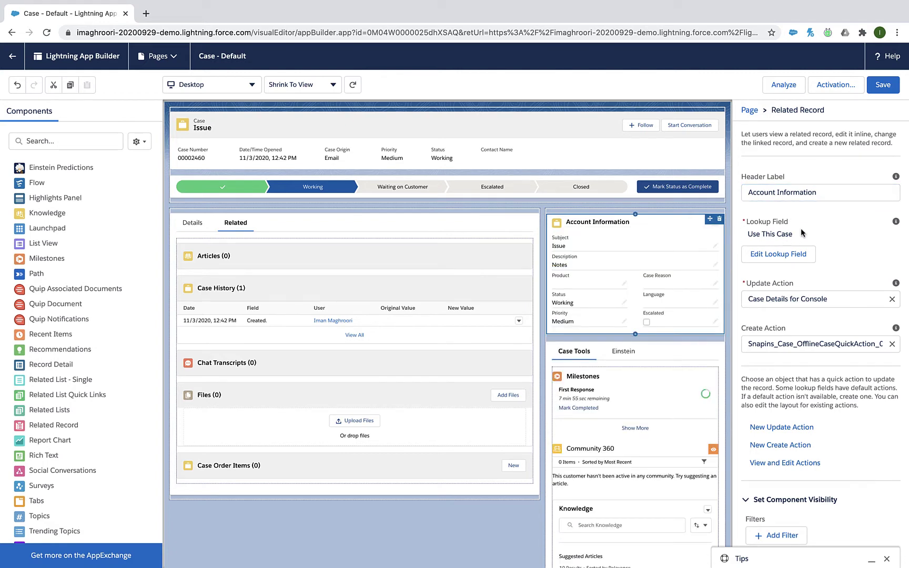
- Edit the component's lookup field, choose Account Name as the first lookup and review the second lookup options
click(791, 254)
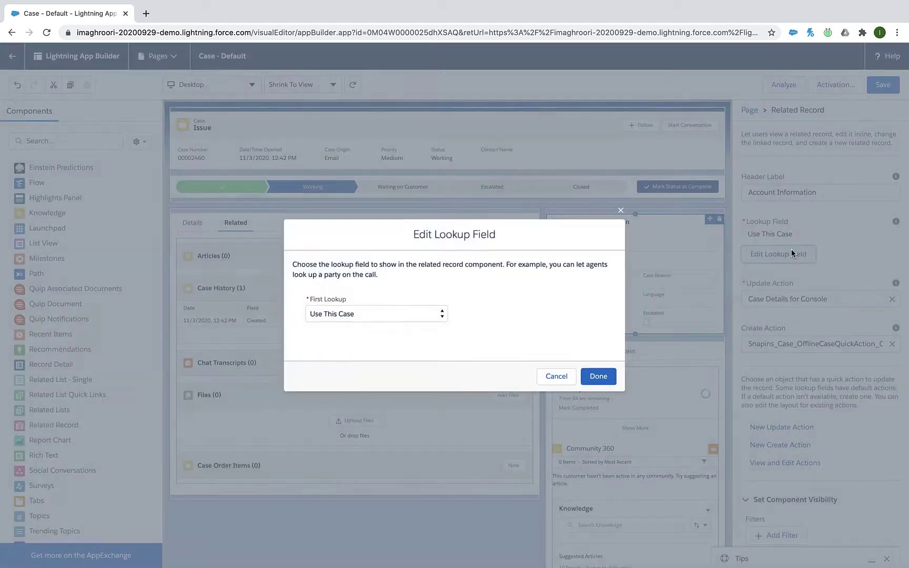
click(420, 315)
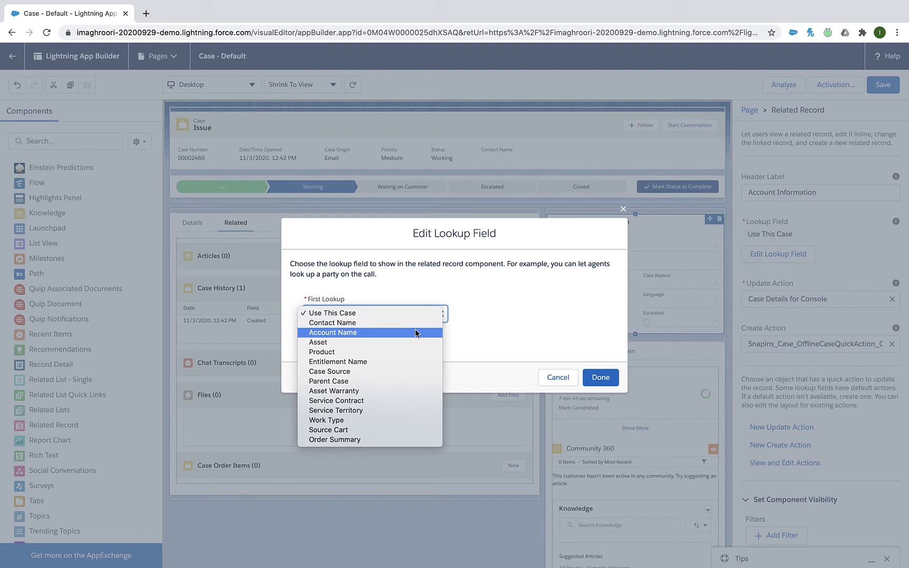
click(416, 333)
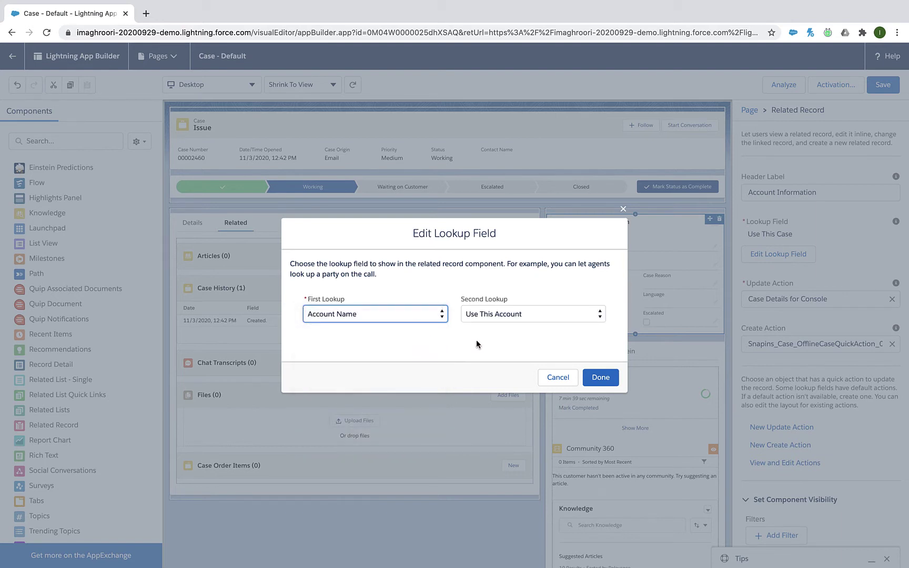
click(497, 316)
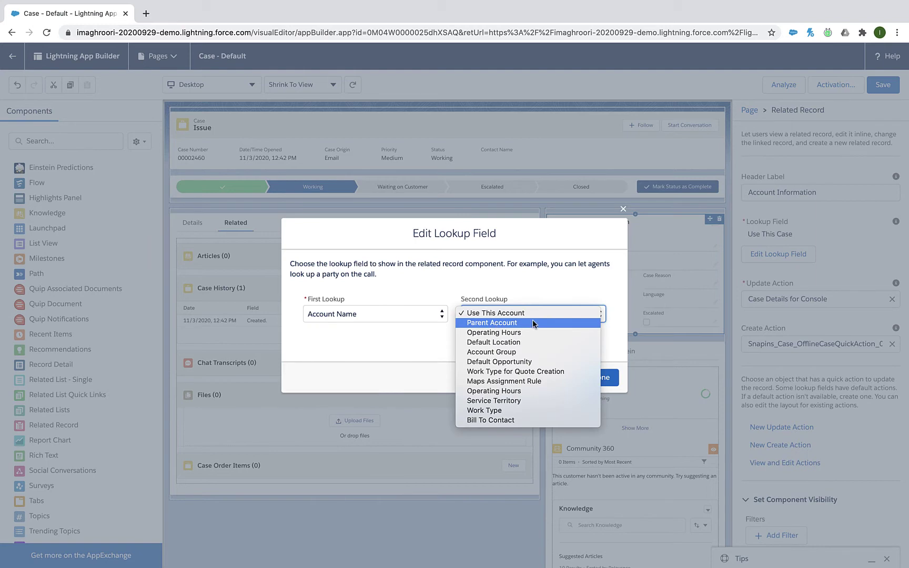
click(412, 318)
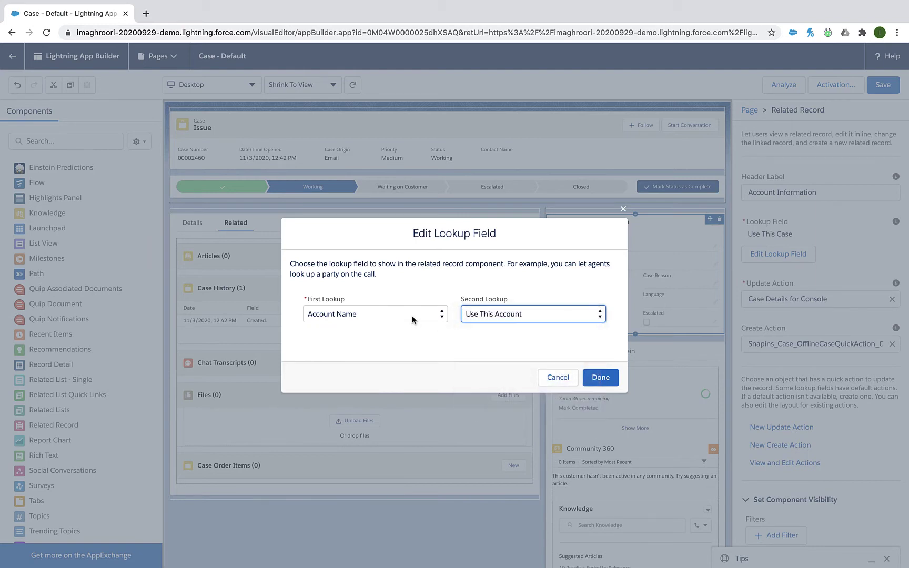
- Switch the first lookup to Asset and review the second lookup options it offers
click(412, 318)
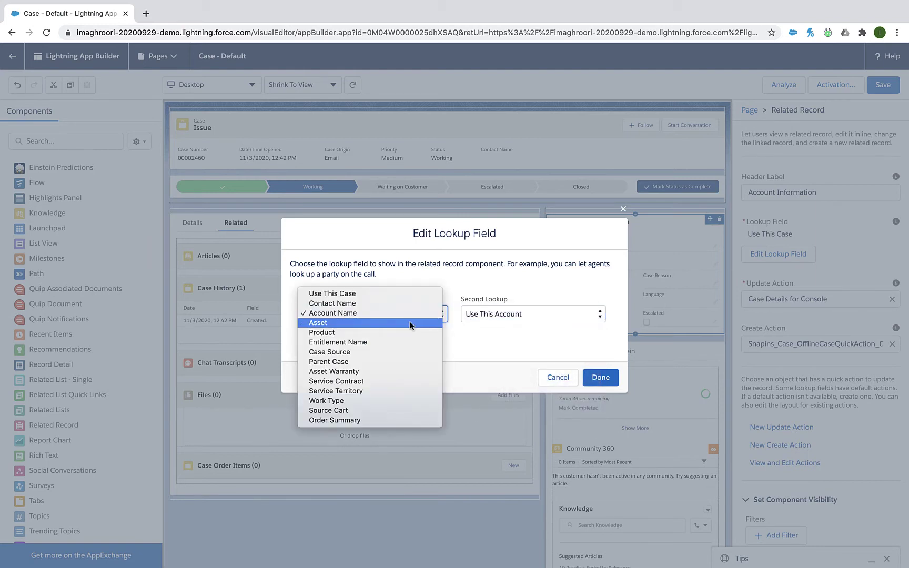
click(413, 322)
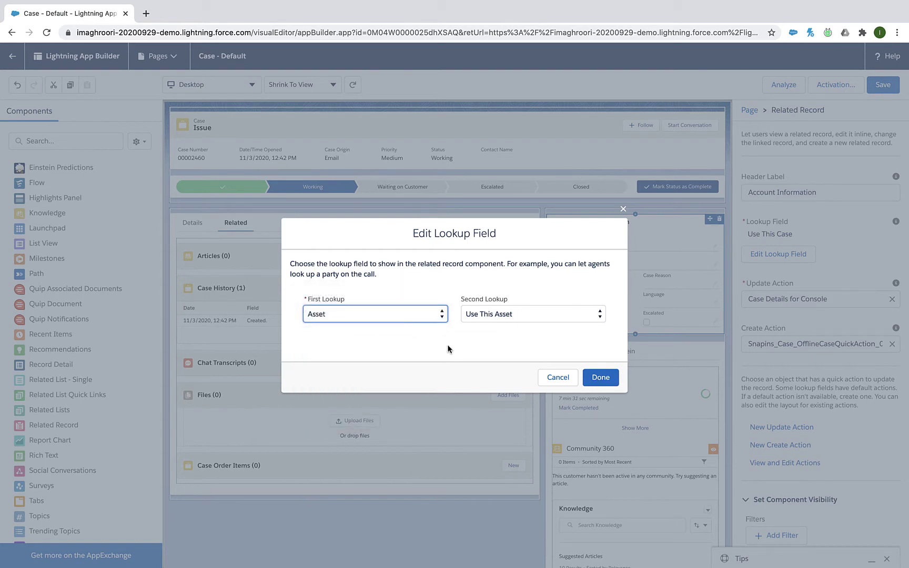
click(480, 315)
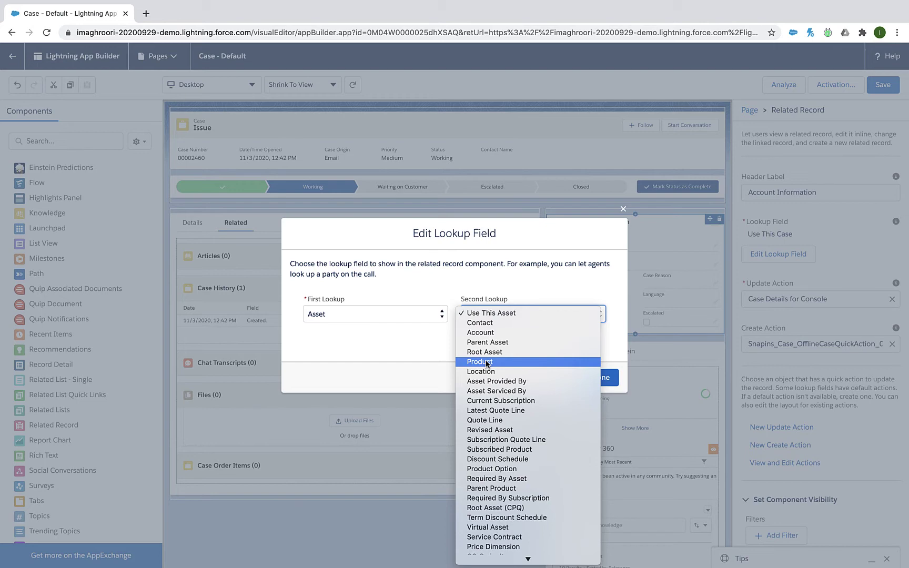
click(421, 329)
- Set the Related Record component's first lookup to Account Name and apply the lookup field choice
click(415, 316)
click(415, 295)
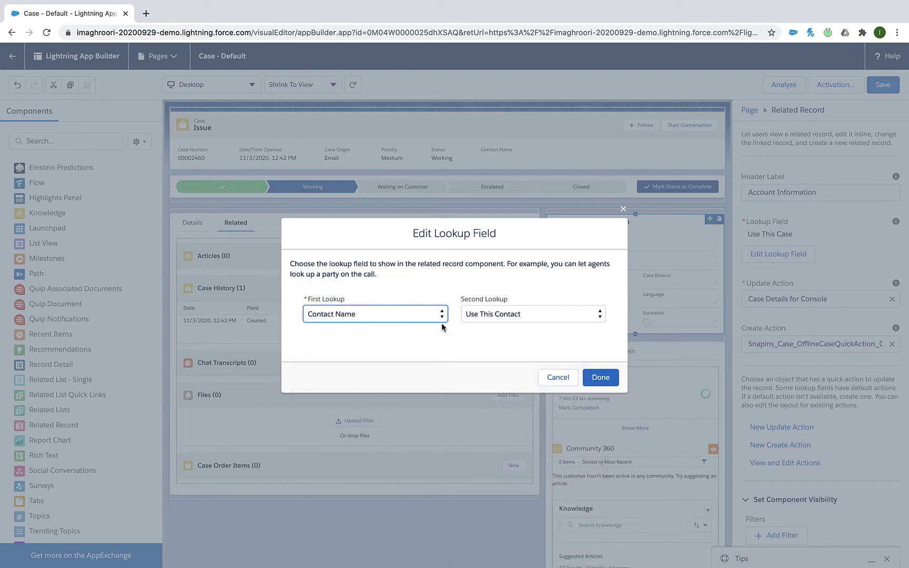
click(414, 318)
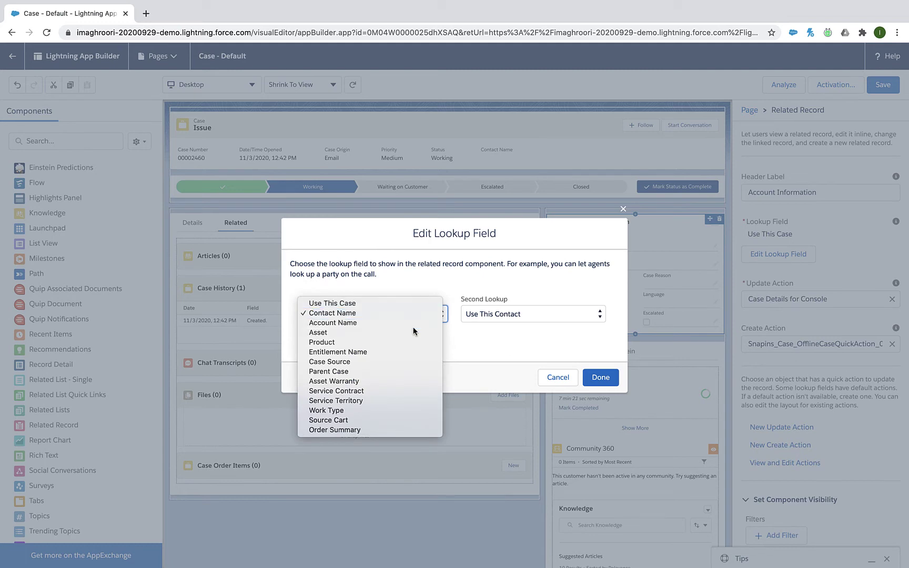
click(414, 322)
click(600, 376)
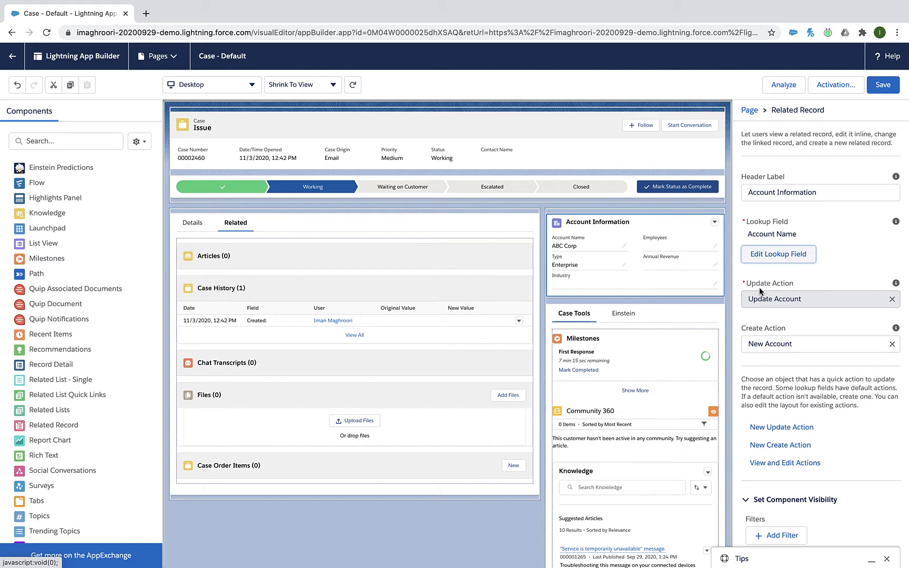
- Open the layout of the Account object's Update Account action for editing and compare its fields with those in the component
click(767, 276)
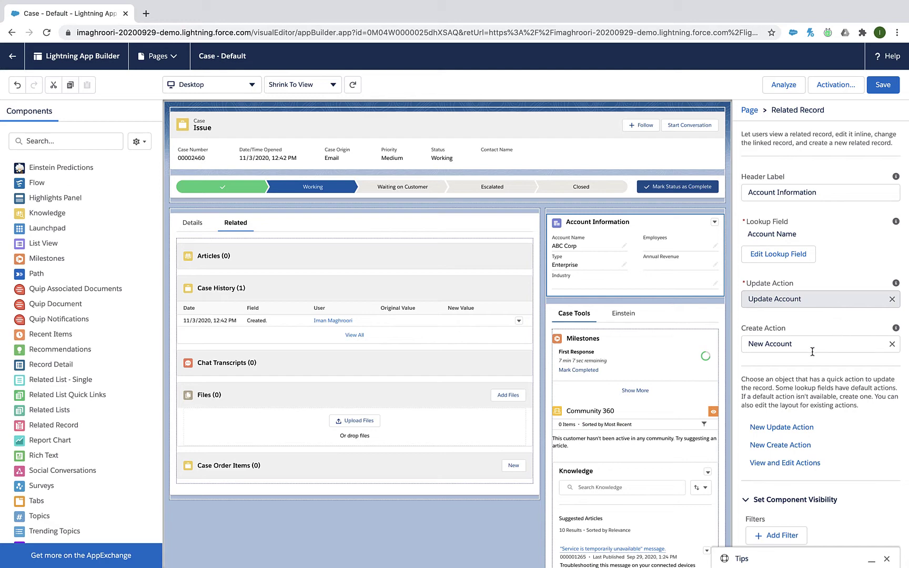
scroll(812, 351, down, 1)
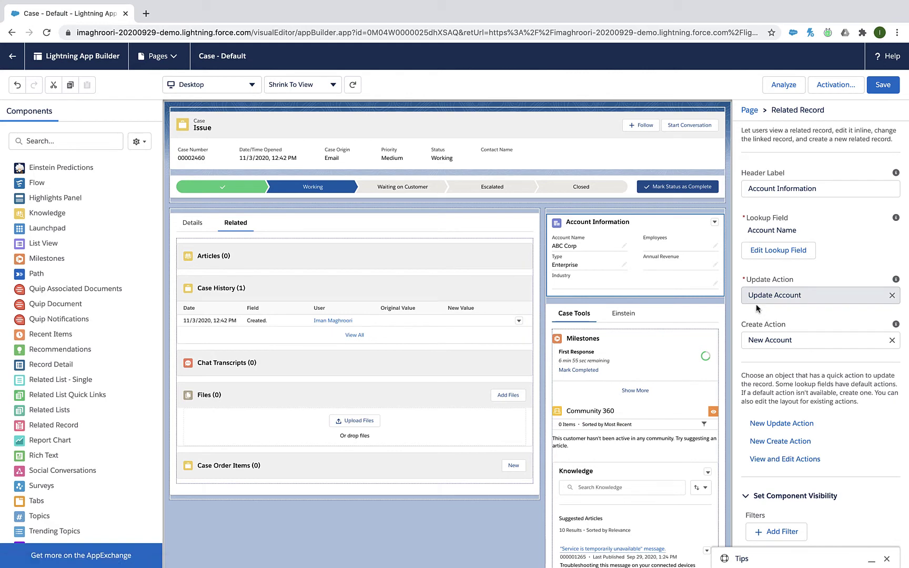
click(808, 460)
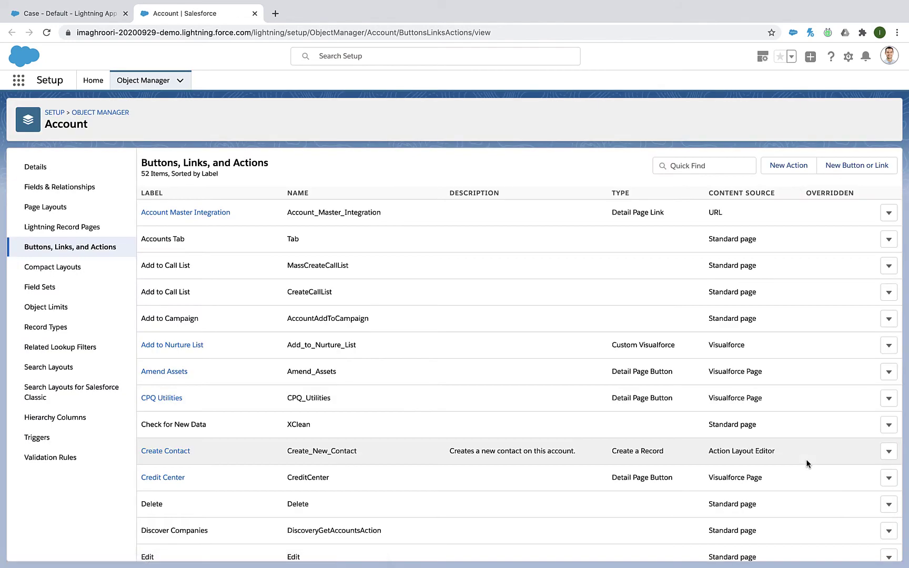
scroll(552, 359, down, 15)
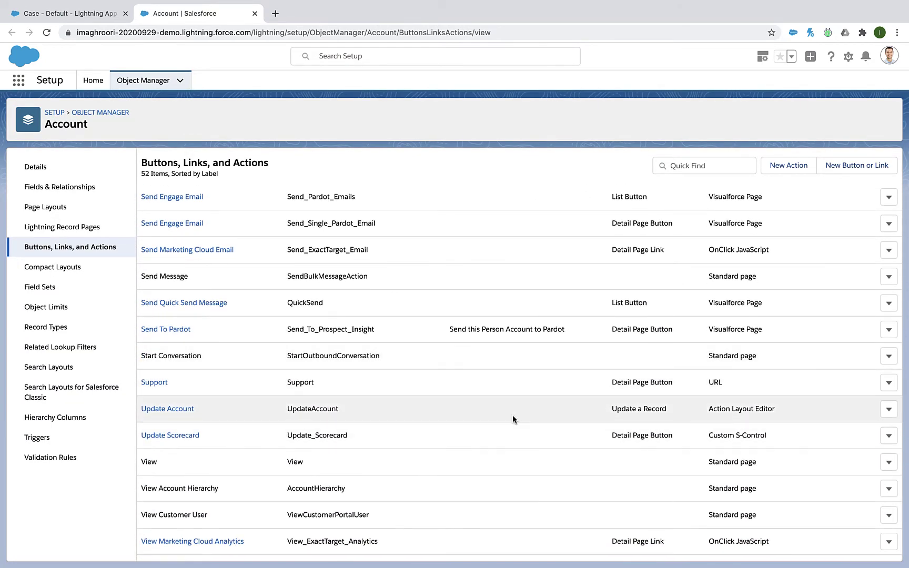
click(184, 409)
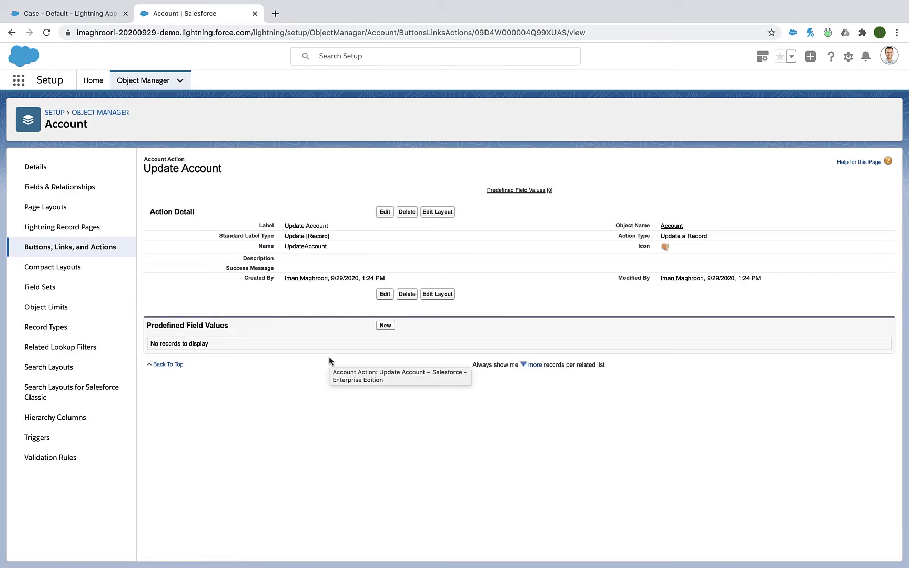
click(436, 295)
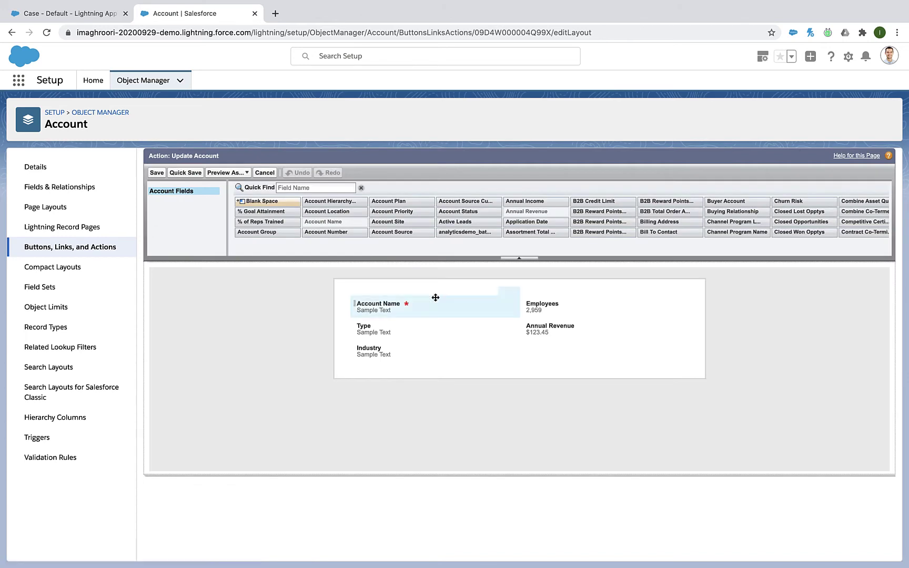
click(51, 12)
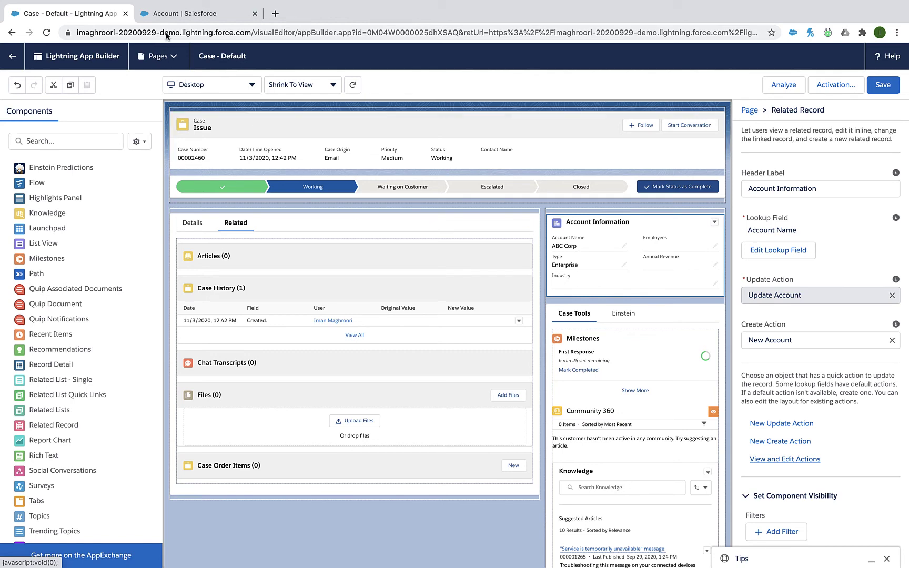
click(181, 13)
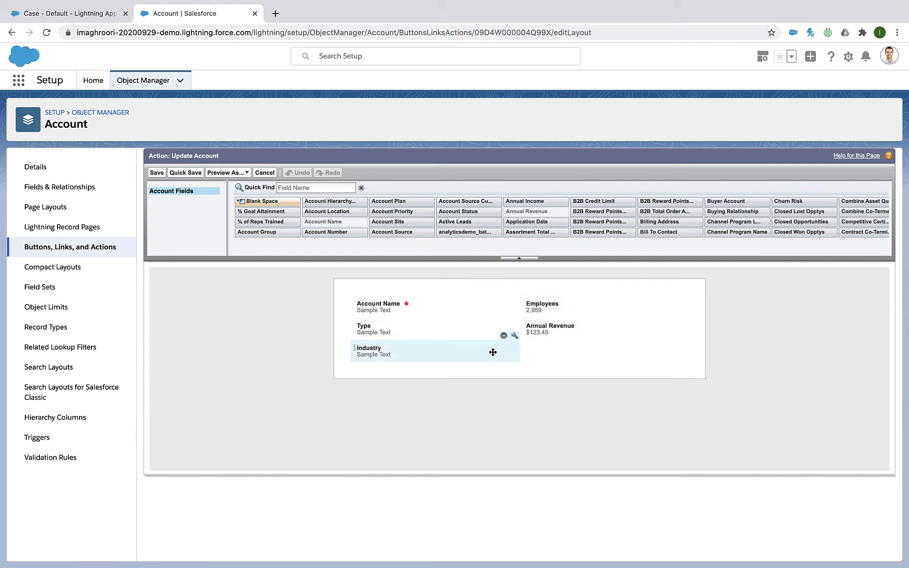
- Rearrange the Update Account layout with Industry in the second column, Annual Revenue removed and Account Number below Type, and save it
drag(492, 352, 564, 345)
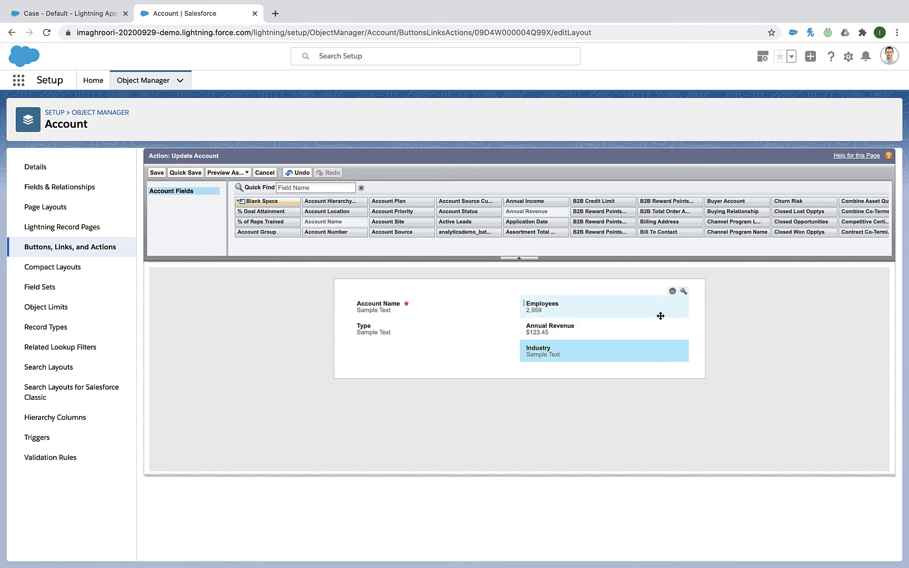
click(672, 314)
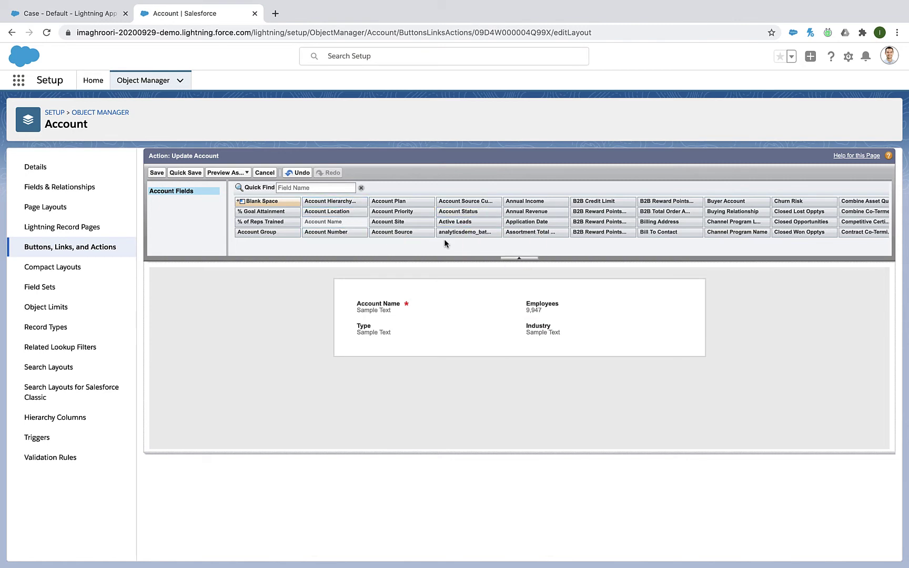
drag(339, 232, 388, 344)
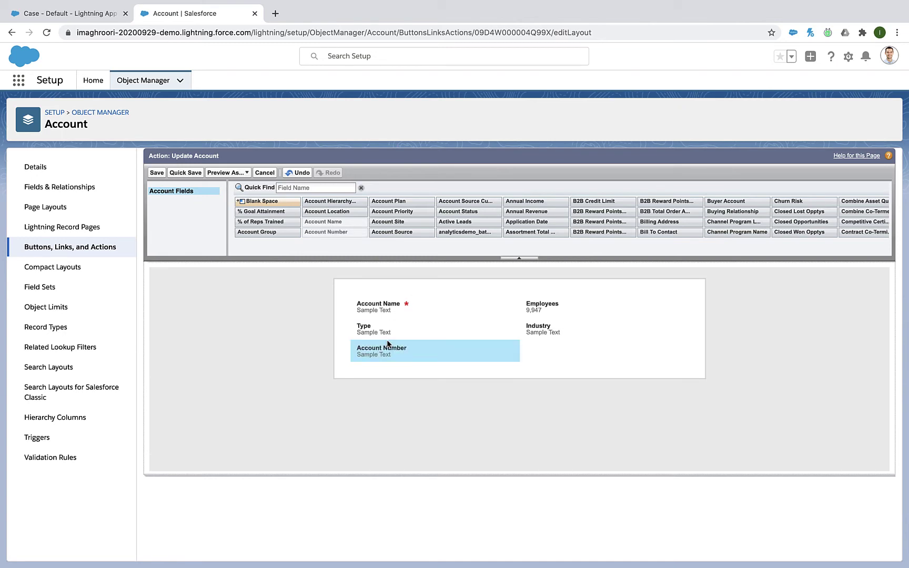
click(157, 172)
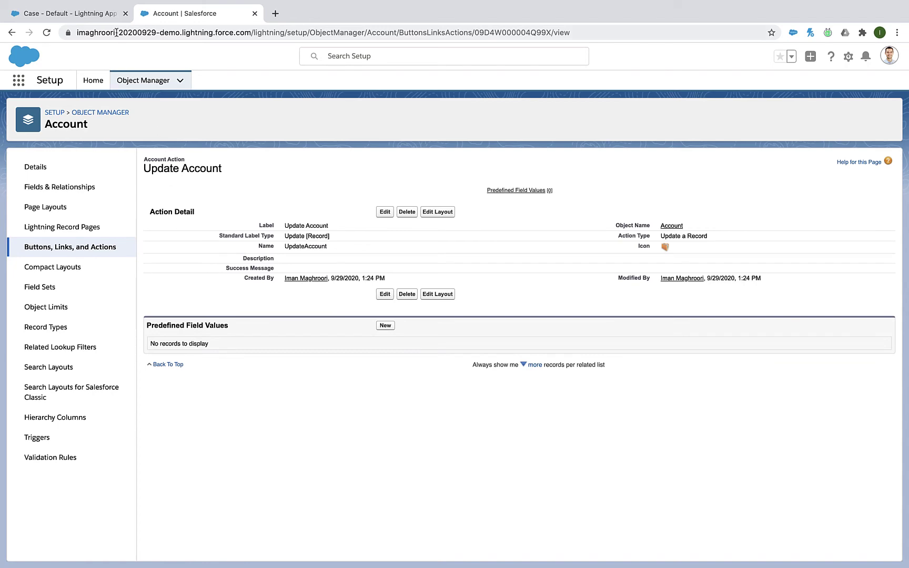
- Return to the Case - Default page in Lightning App Builder, refresh its preview and save the page
click(102, 19)
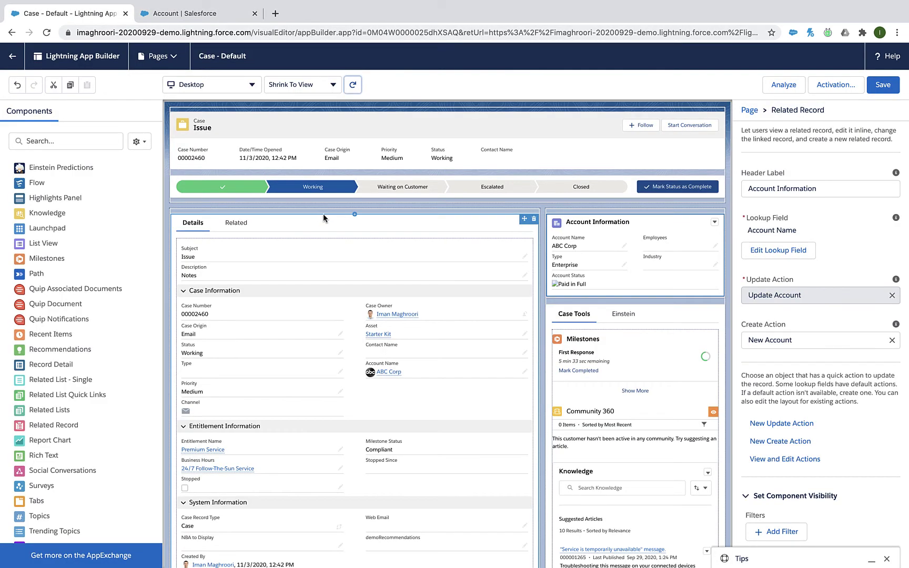
click(353, 85)
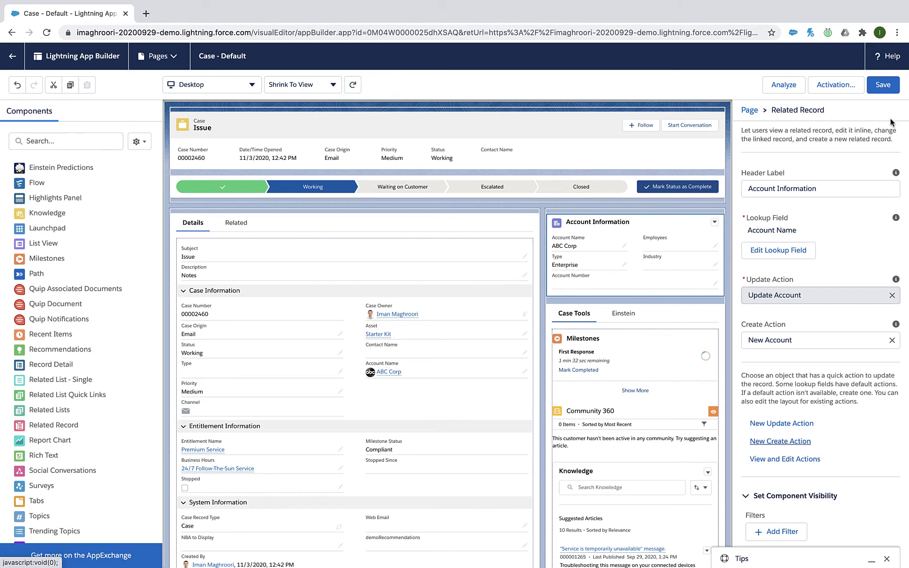
click(883, 85)
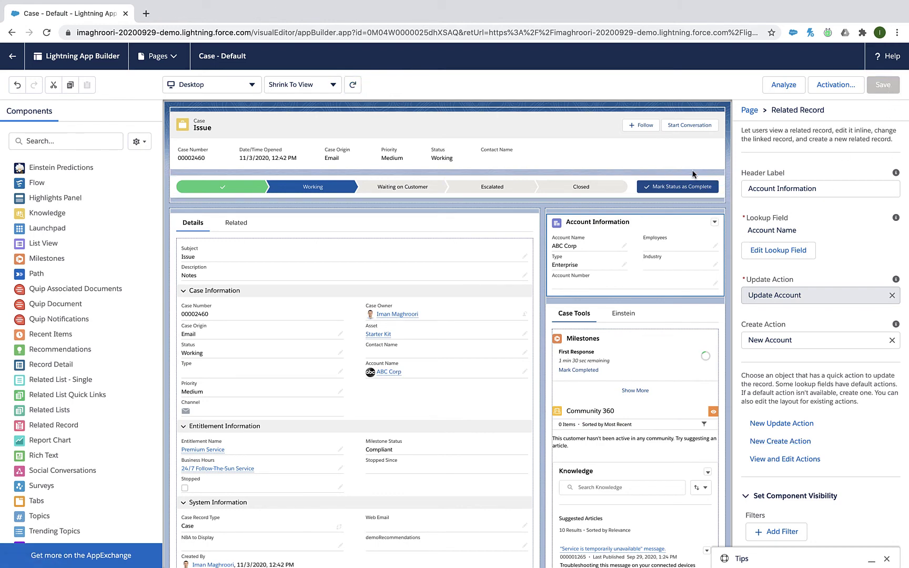
- Go back to the case record and check inline editing of Account Number in the Account Information component, leaving without changes
click(12, 56)
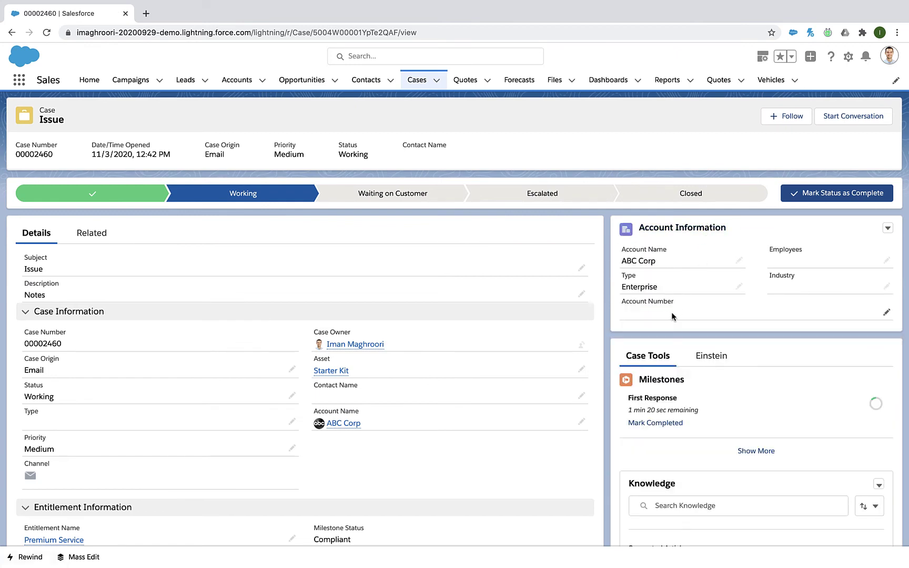
double_click(671, 313)
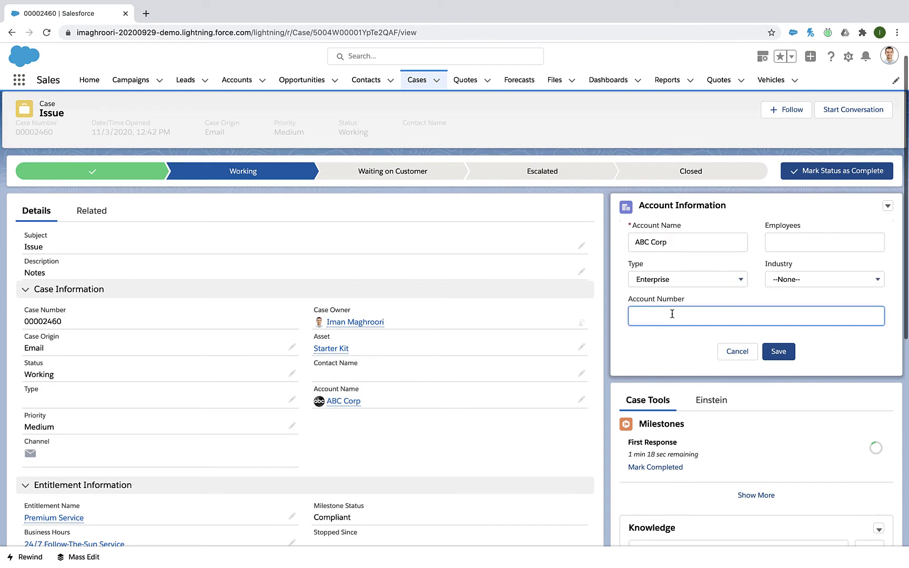
click(735, 351)
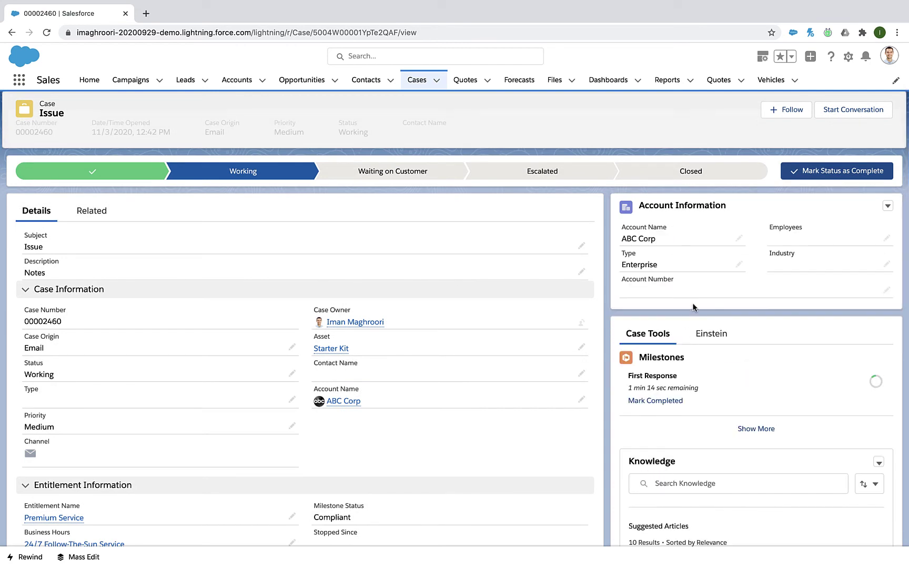
- Go to the Object Manager in Setup, search for "Account" and open the Account object
click(848, 56)
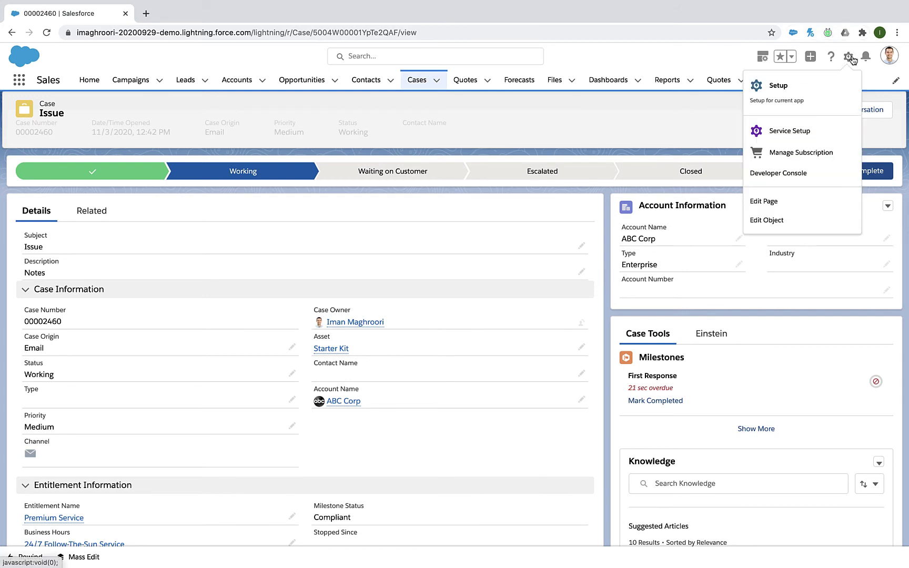
click(784, 93)
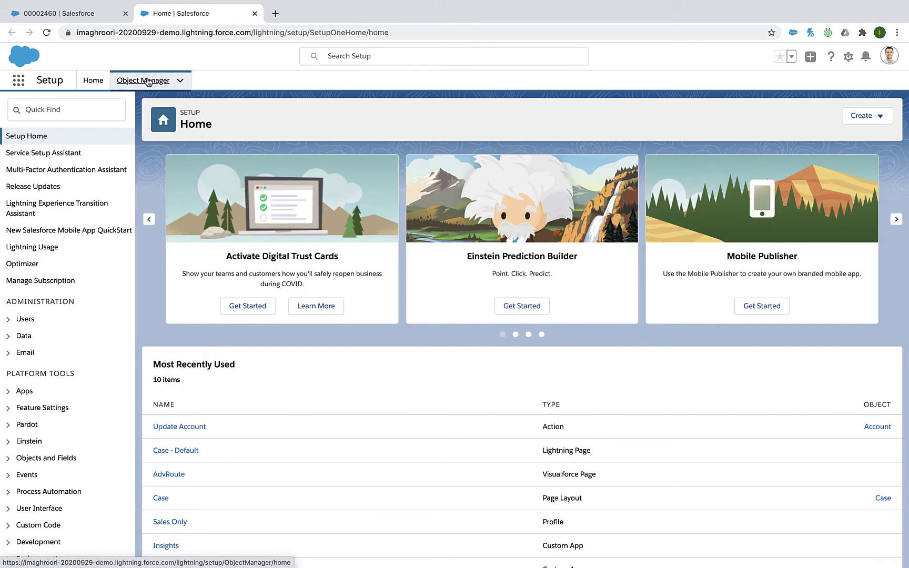
click(148, 81)
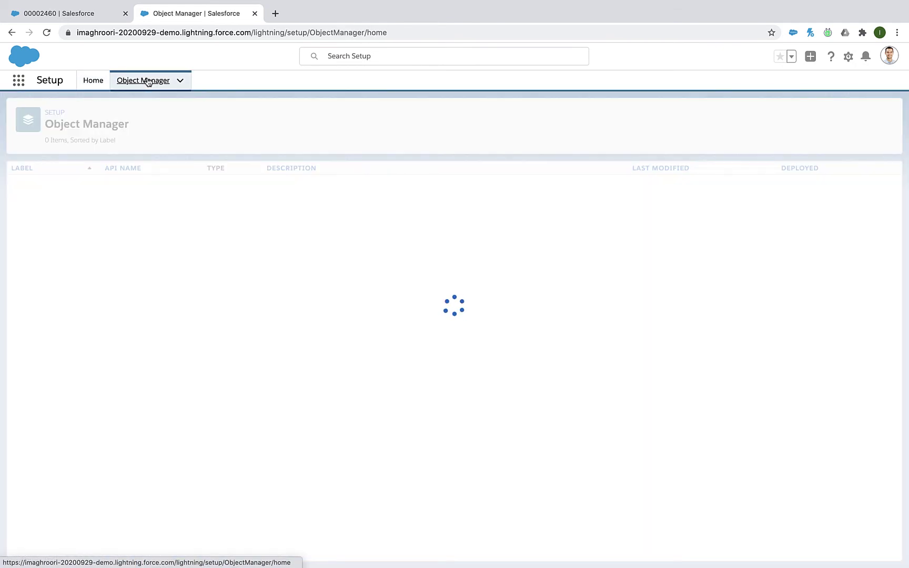
click(700, 109)
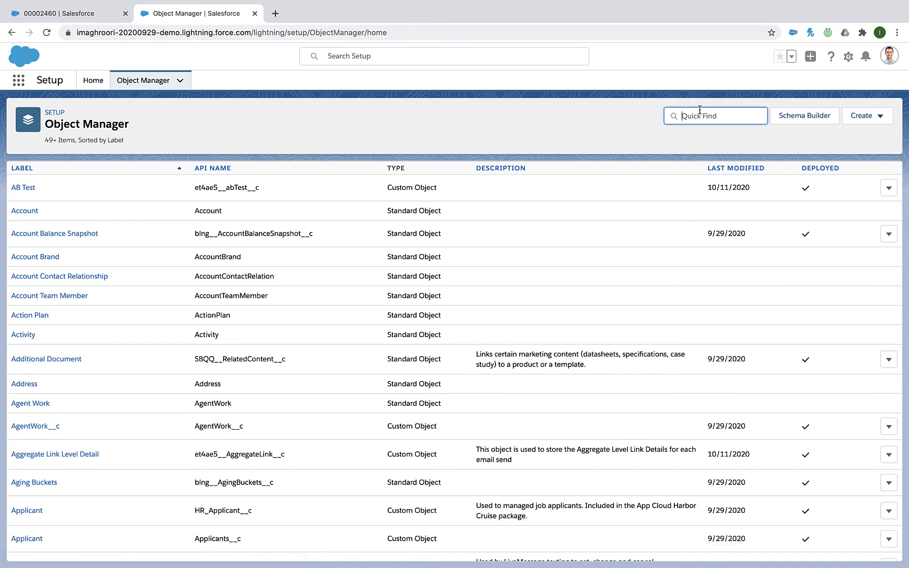
text(Account)
click(32, 187)
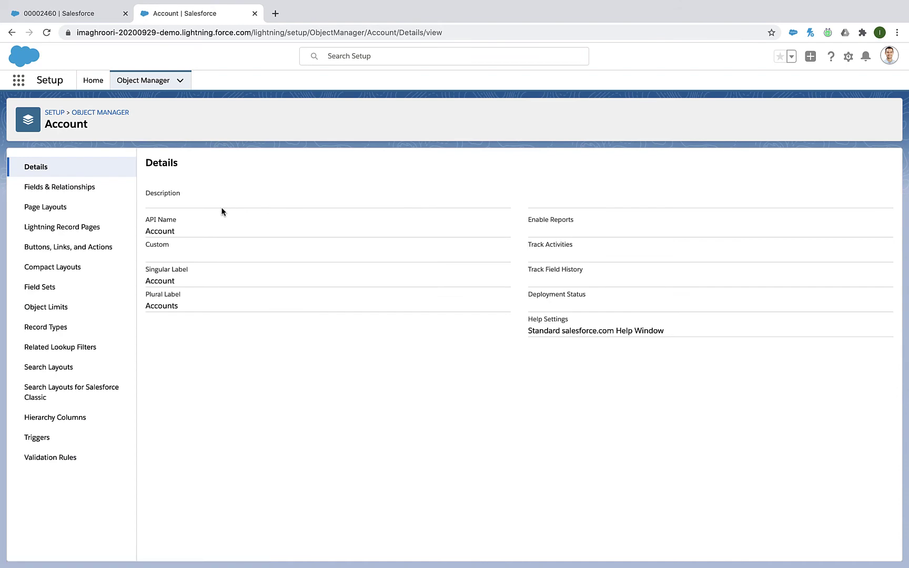
- Search Account's buttons, links and actions for "update", view the Update Account action's layout and return to the full list
click(116, 248)
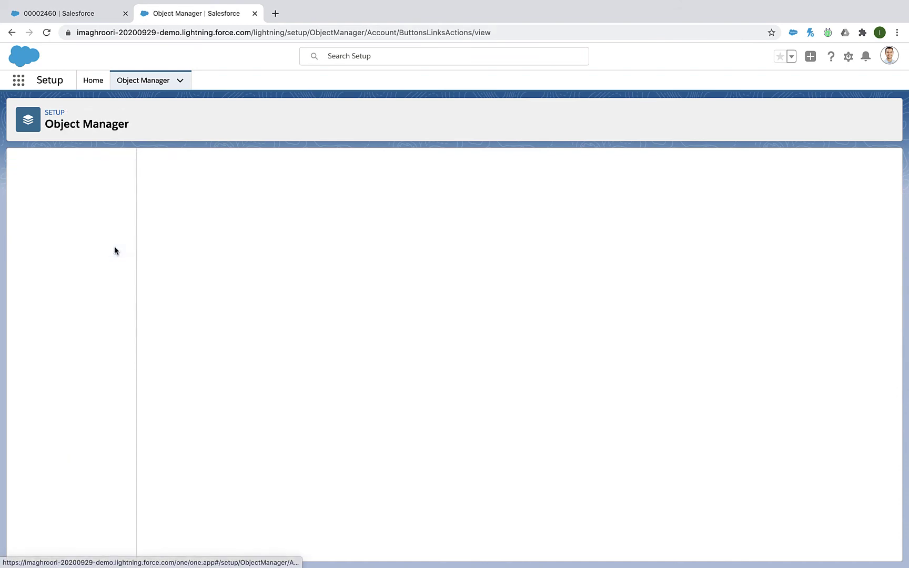
click(681, 166)
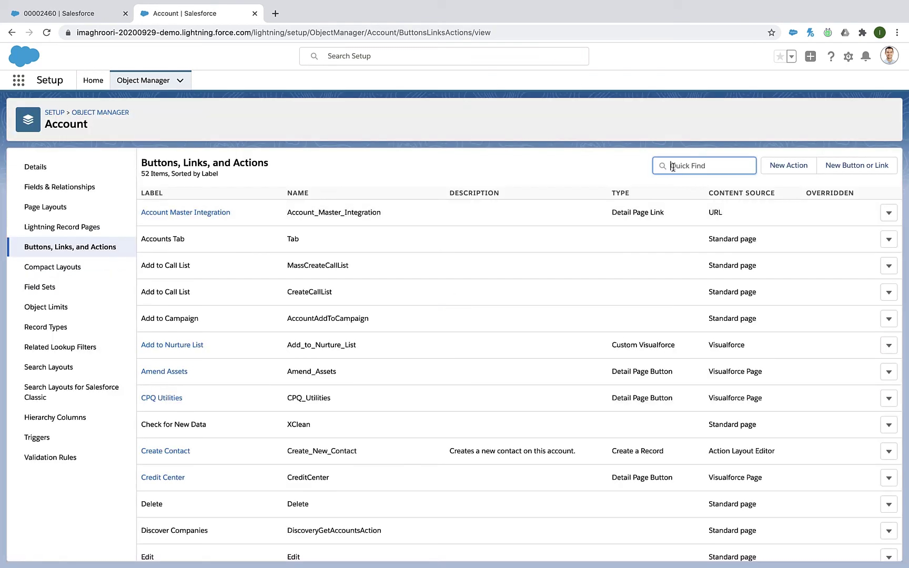
text(update)
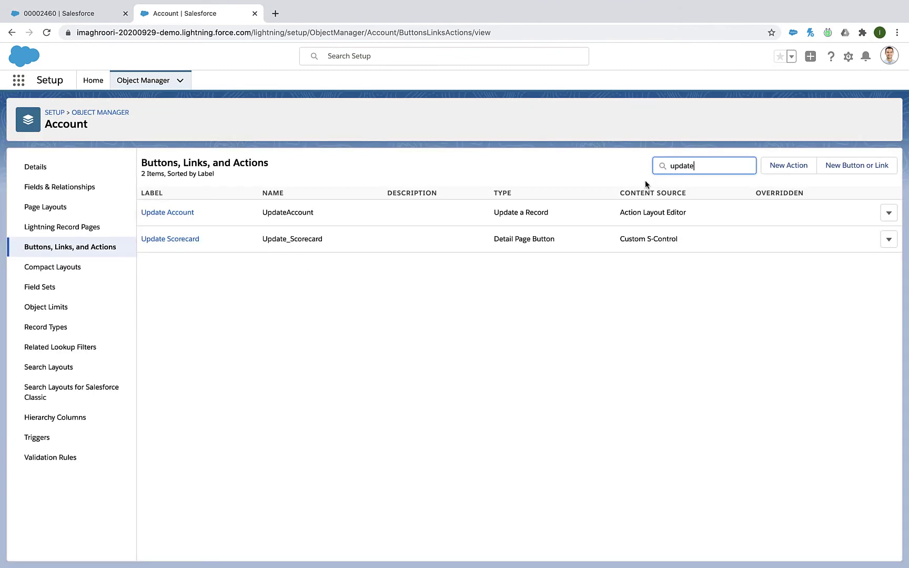
click(190, 216)
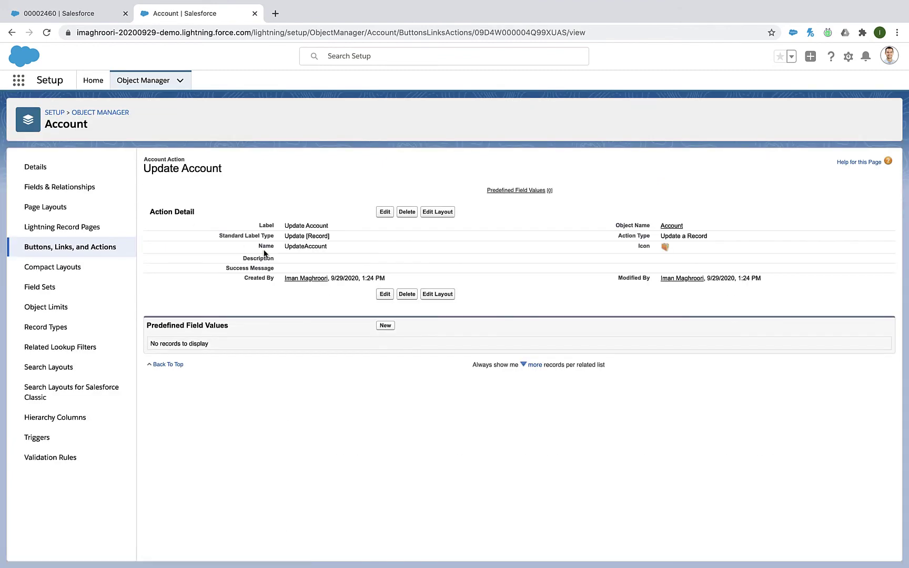
click(433, 295)
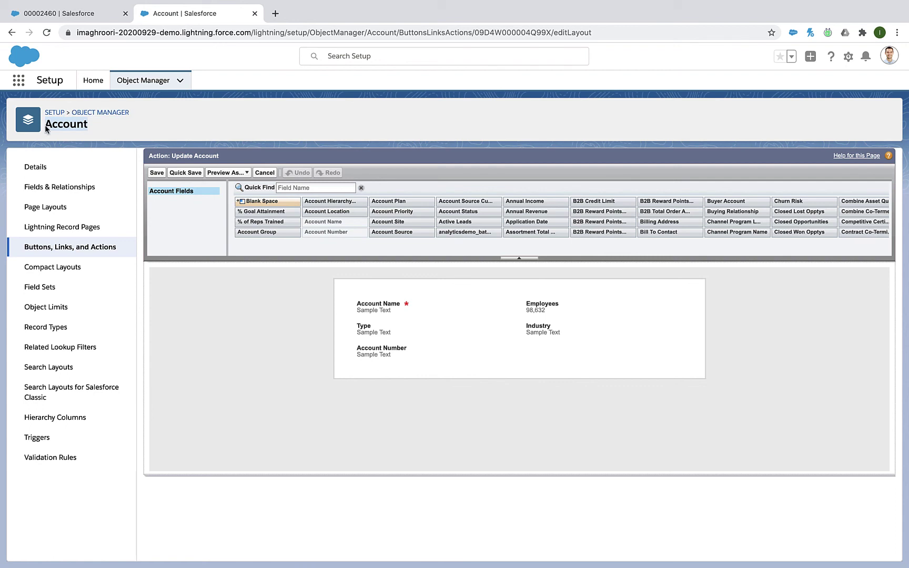
click(104, 247)
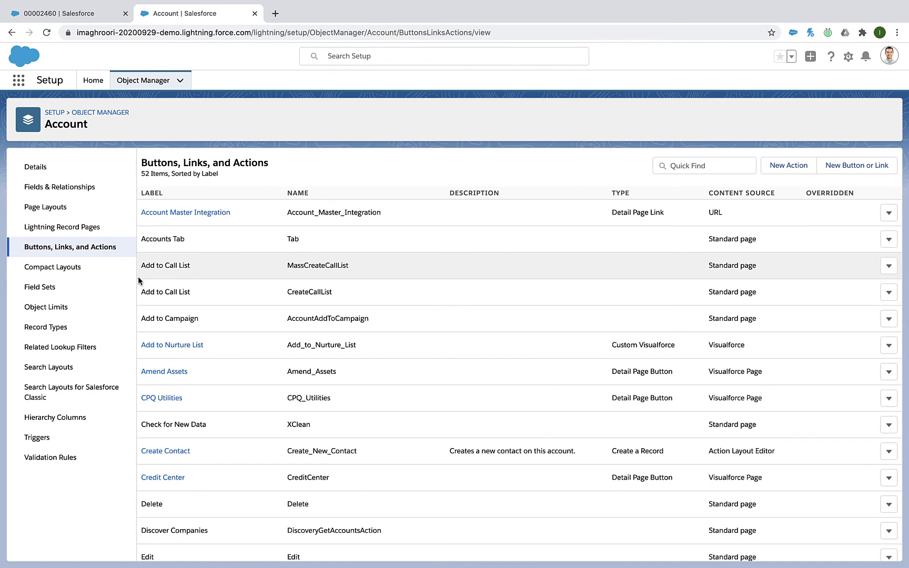